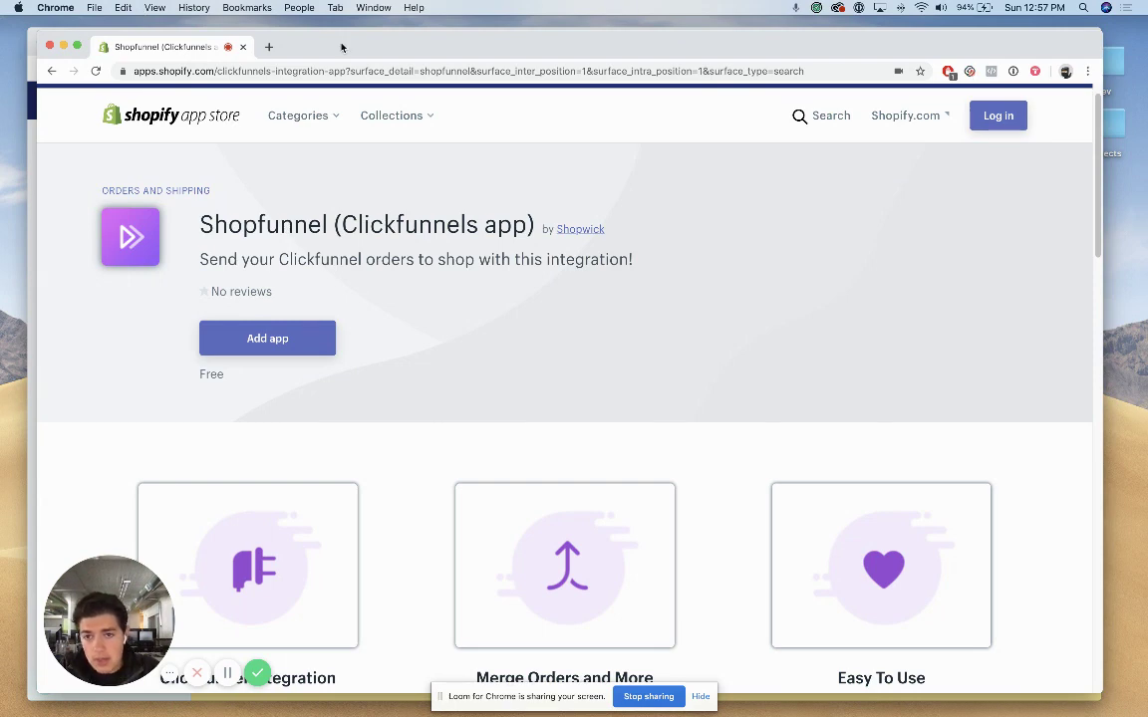
Switch to the SF Demo Shop admin and view its product list.
drag(343, 46, 346, 50)
click(34, 106)
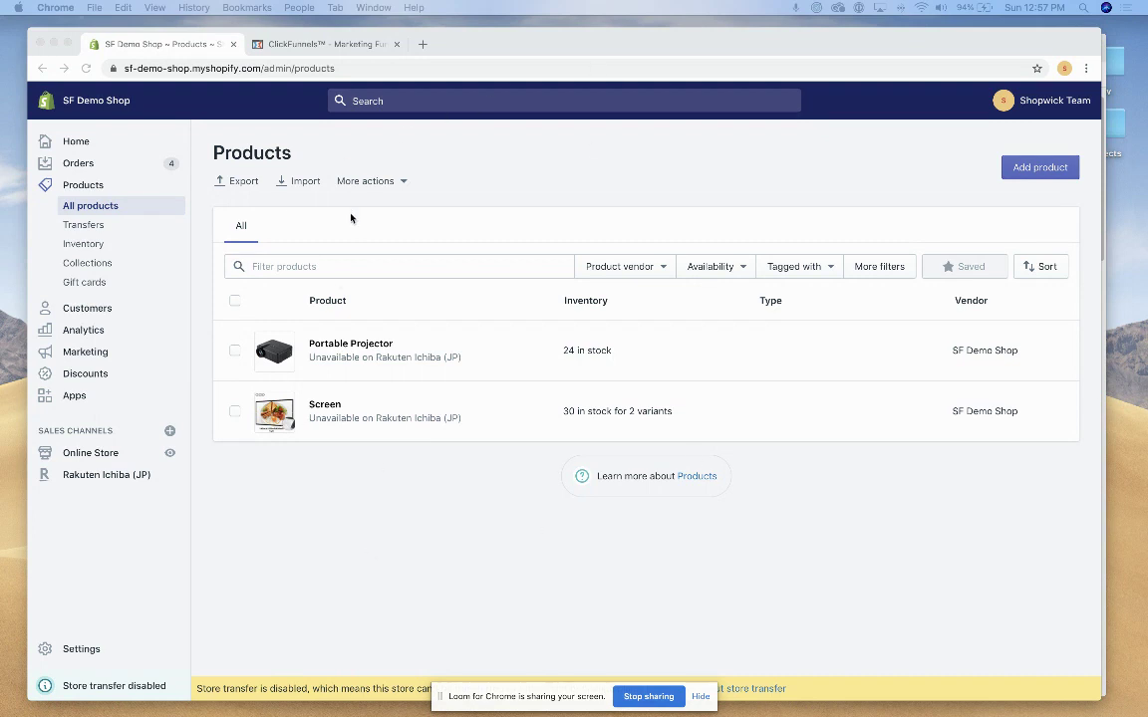
click(369, 491)
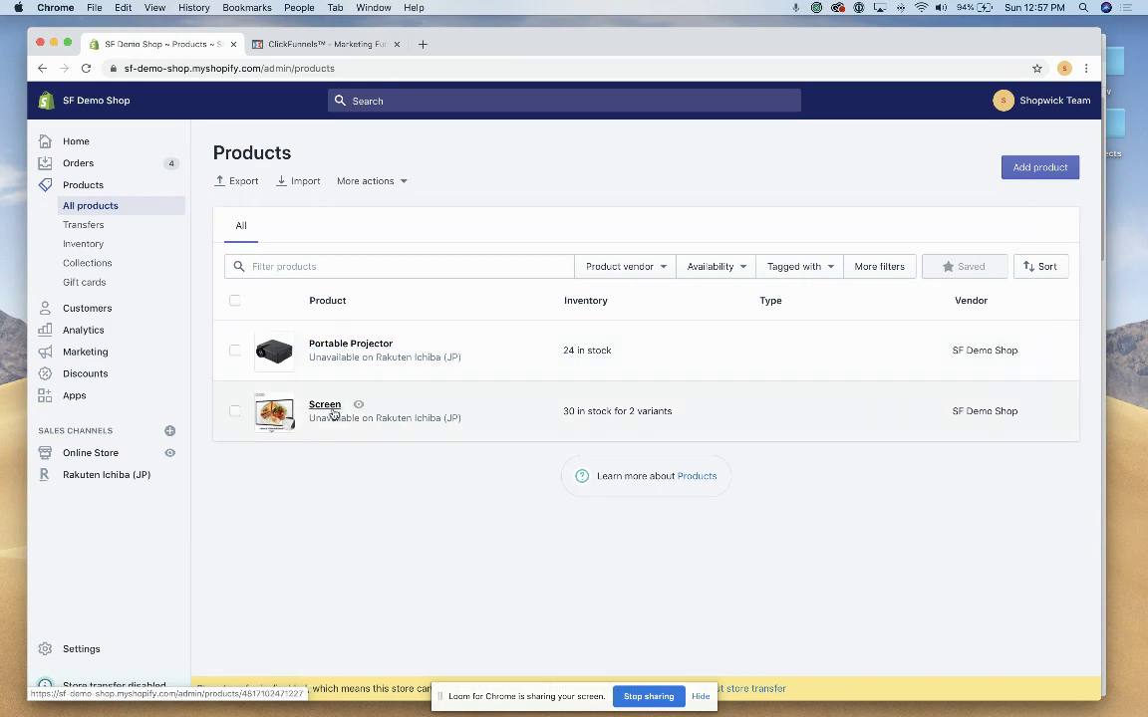
Switch to ClickFunnels, preview the Sales Page of My Demo Funnel, and close the preview.
click(271, 43)
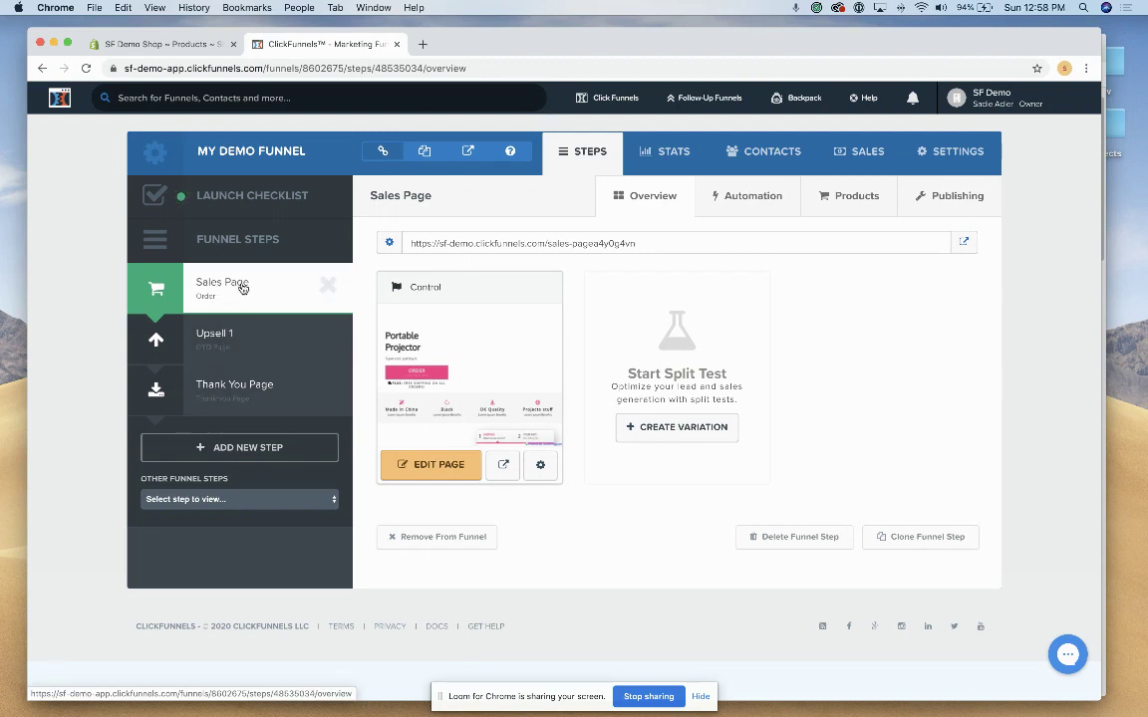
click(503, 466)
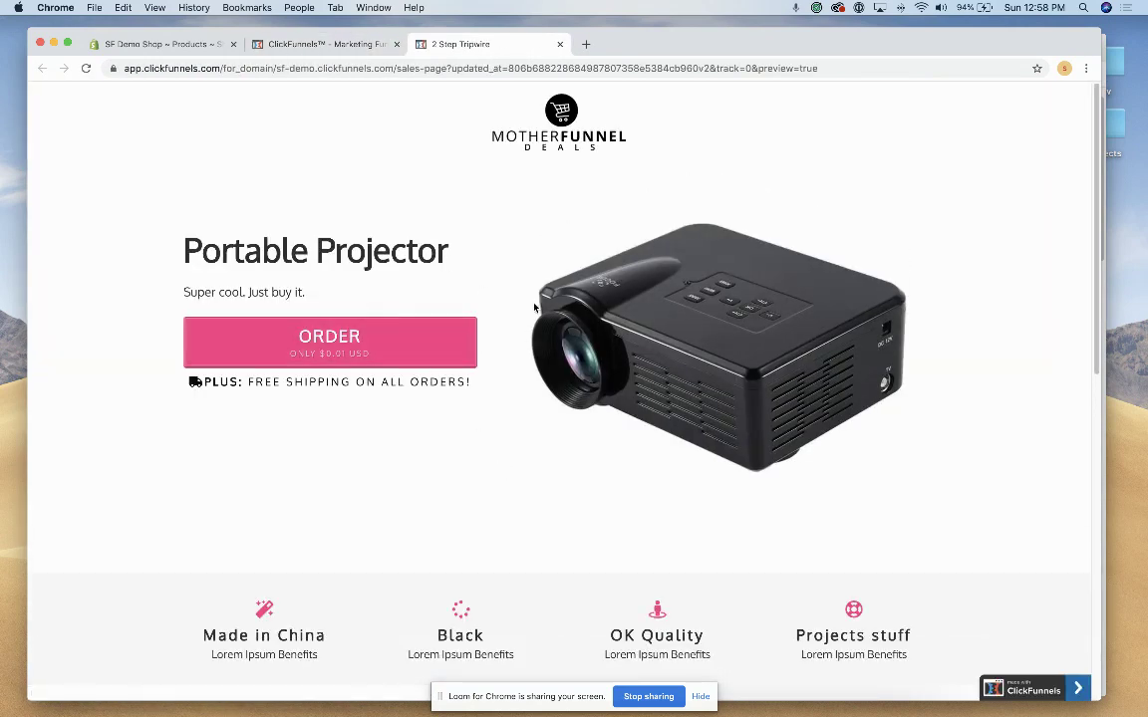
scroll(598, 338, down, 5)
scroll(568, 351, up, 5)
key(super+w)
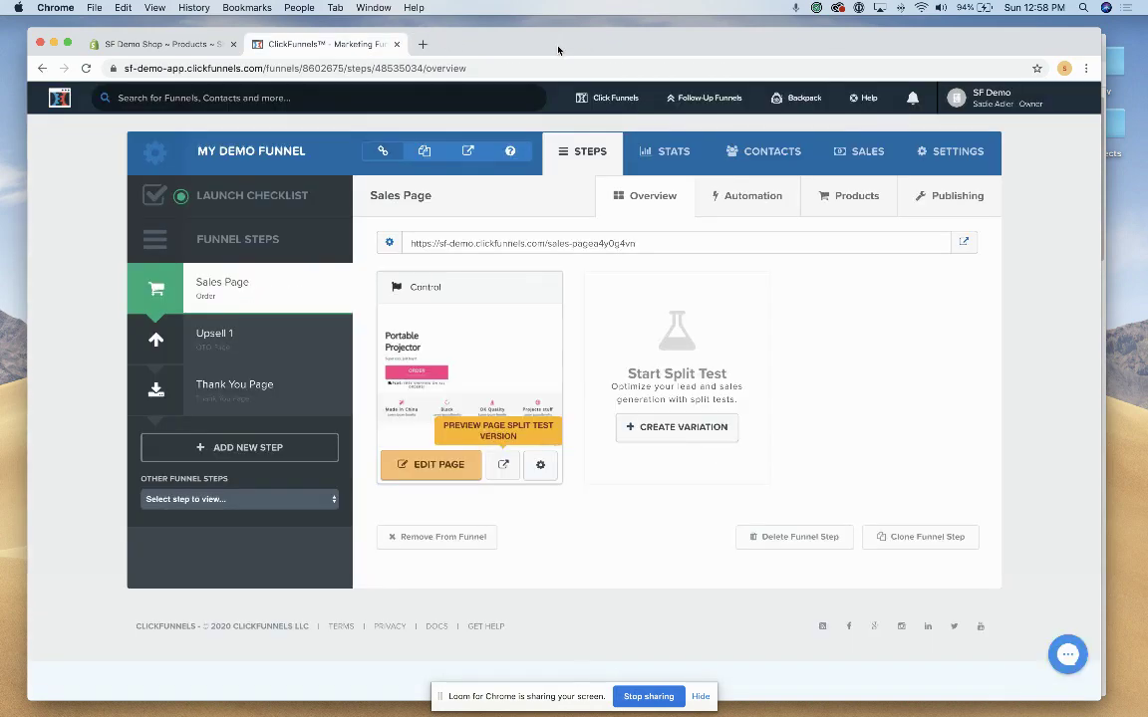
Preview the Upsell 1 page, close the preview, and return to the Sales Page step.
click(254, 345)
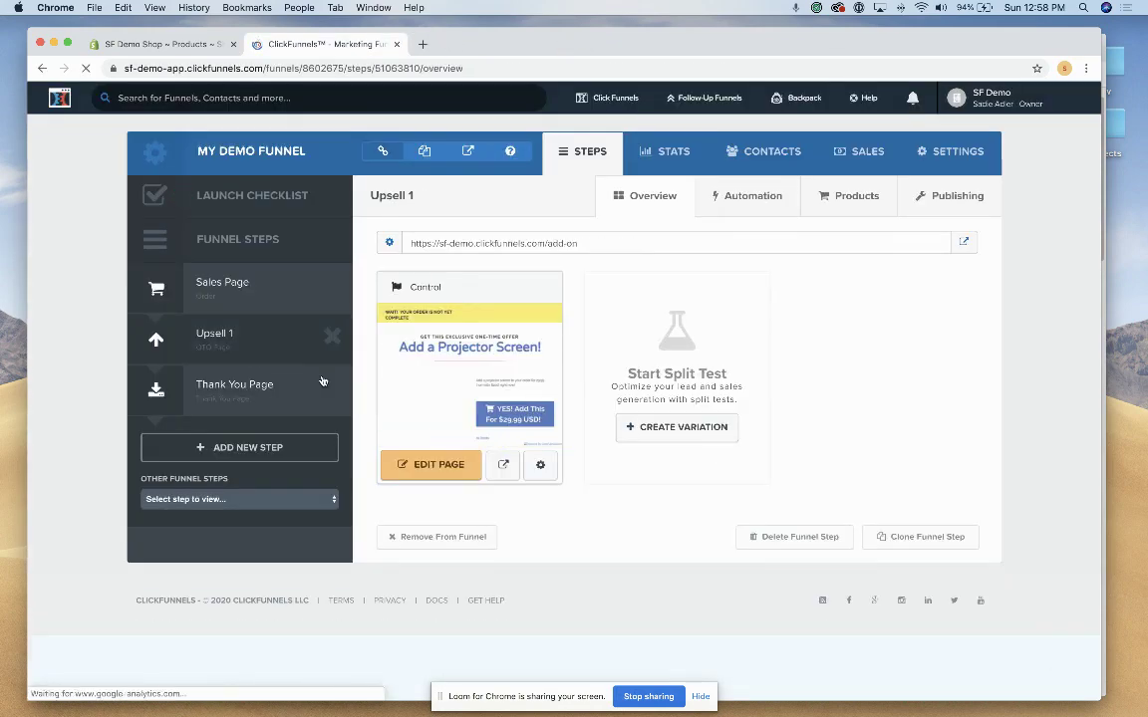
click(458, 419)
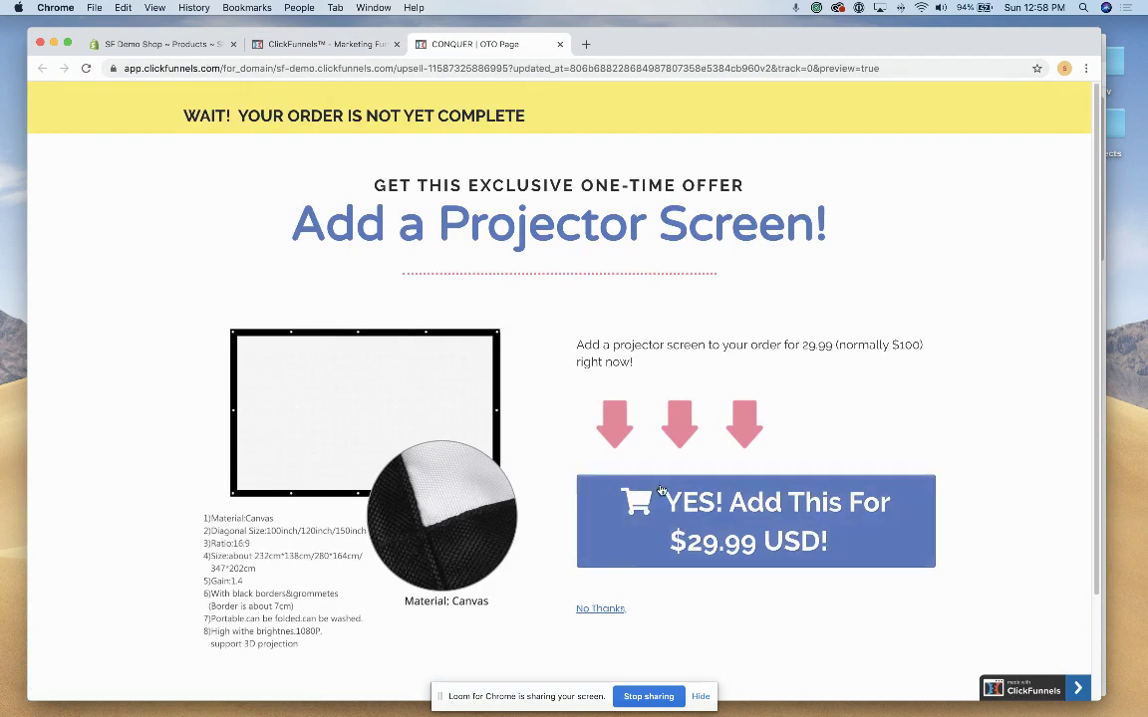
scroll(640, 381, down, 1)
scroll(538, 229, up, 1)
click(559, 44)
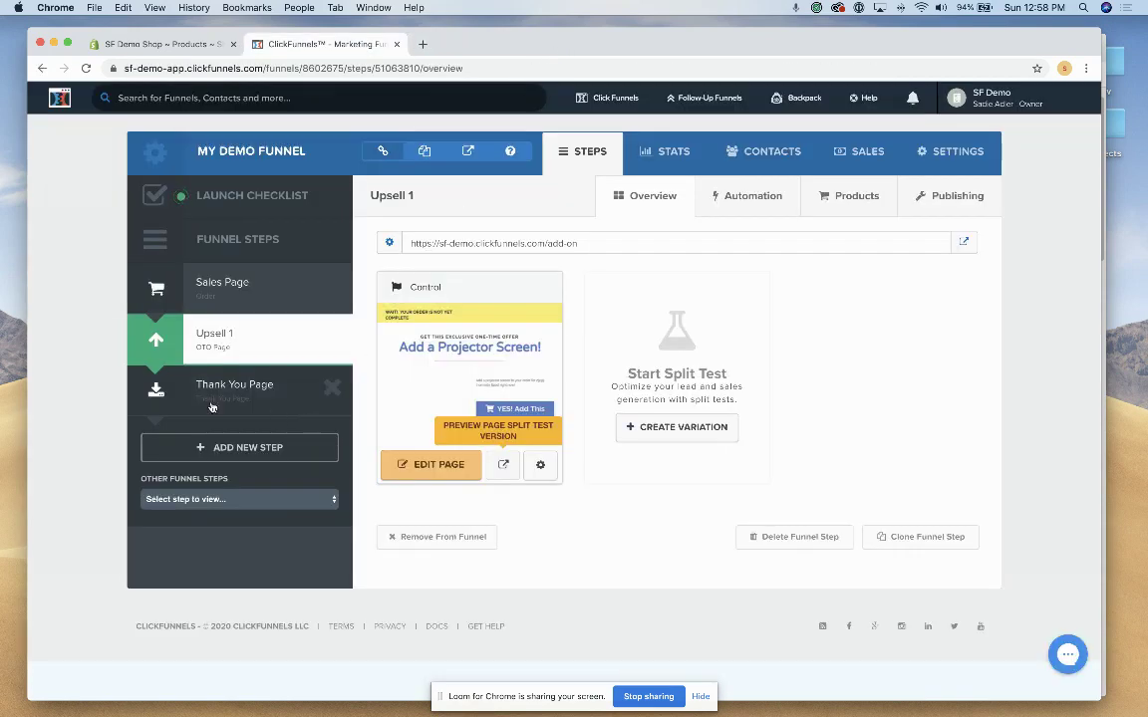
click(254, 295)
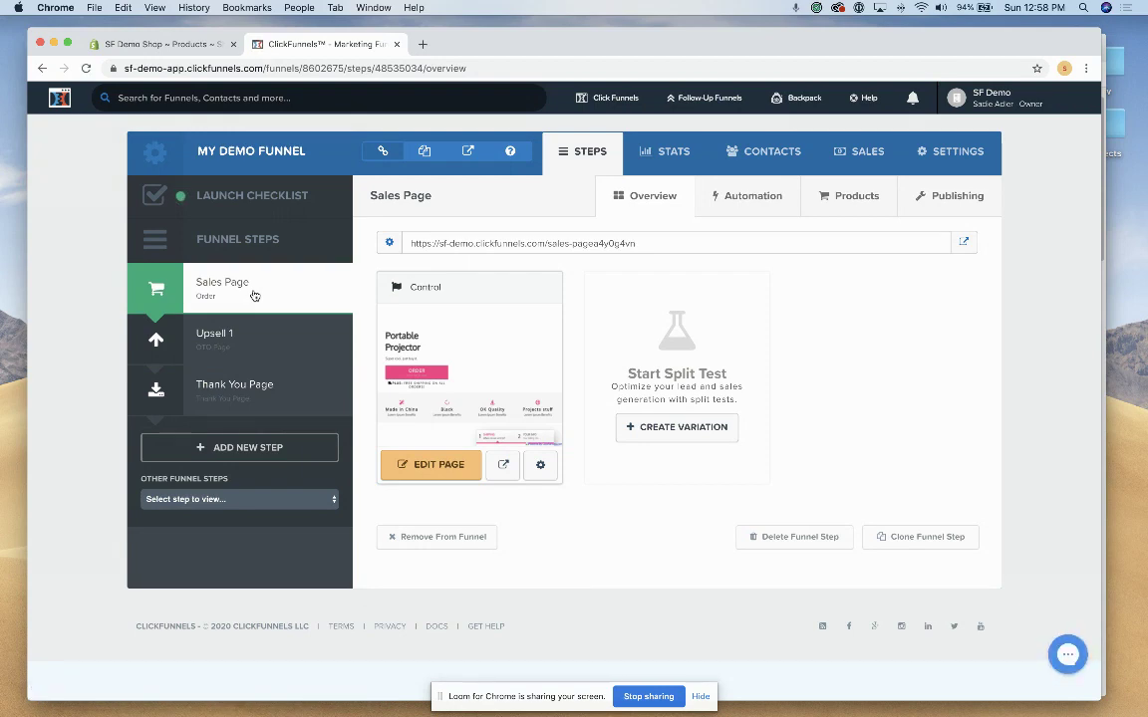
Open the installed Shopfunnel (Clickfunnels app) in the SF Demo Shop admin and start creating a connection.
click(199, 44)
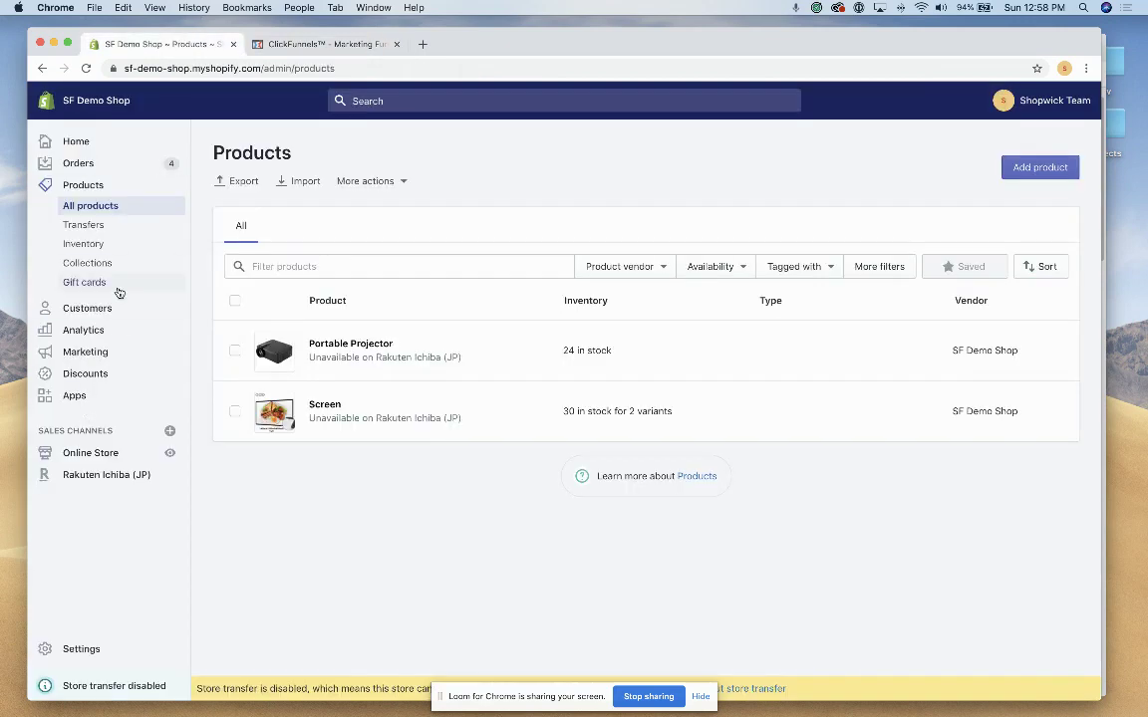
click(99, 395)
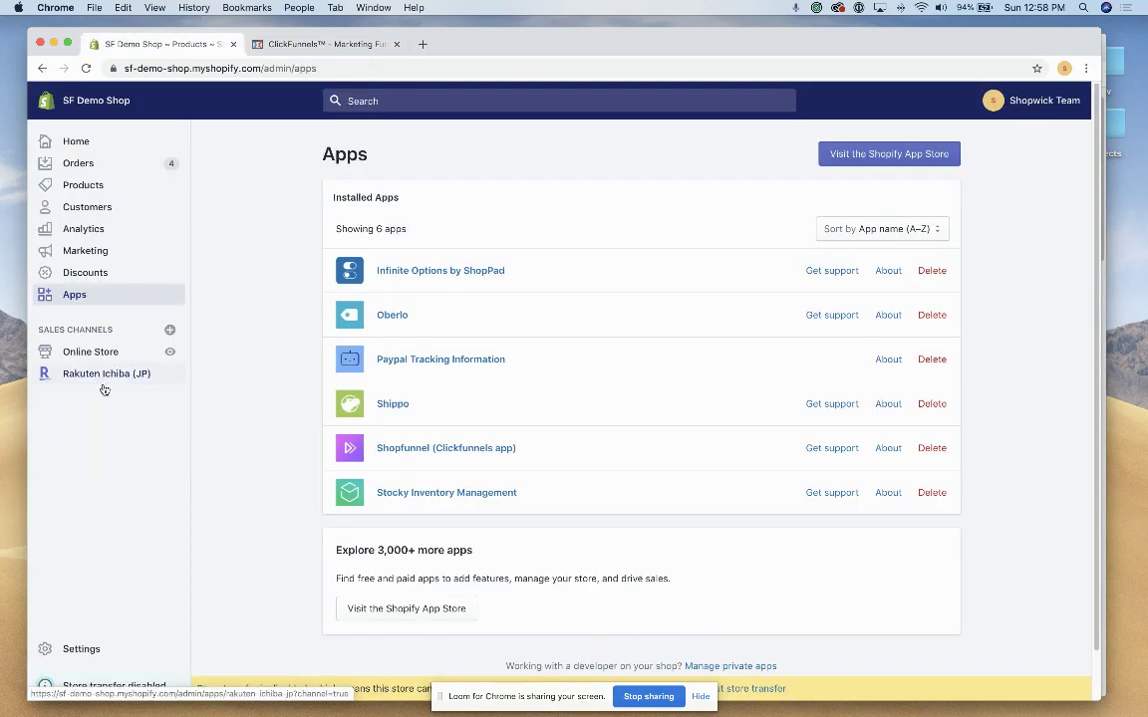
click(446, 448)
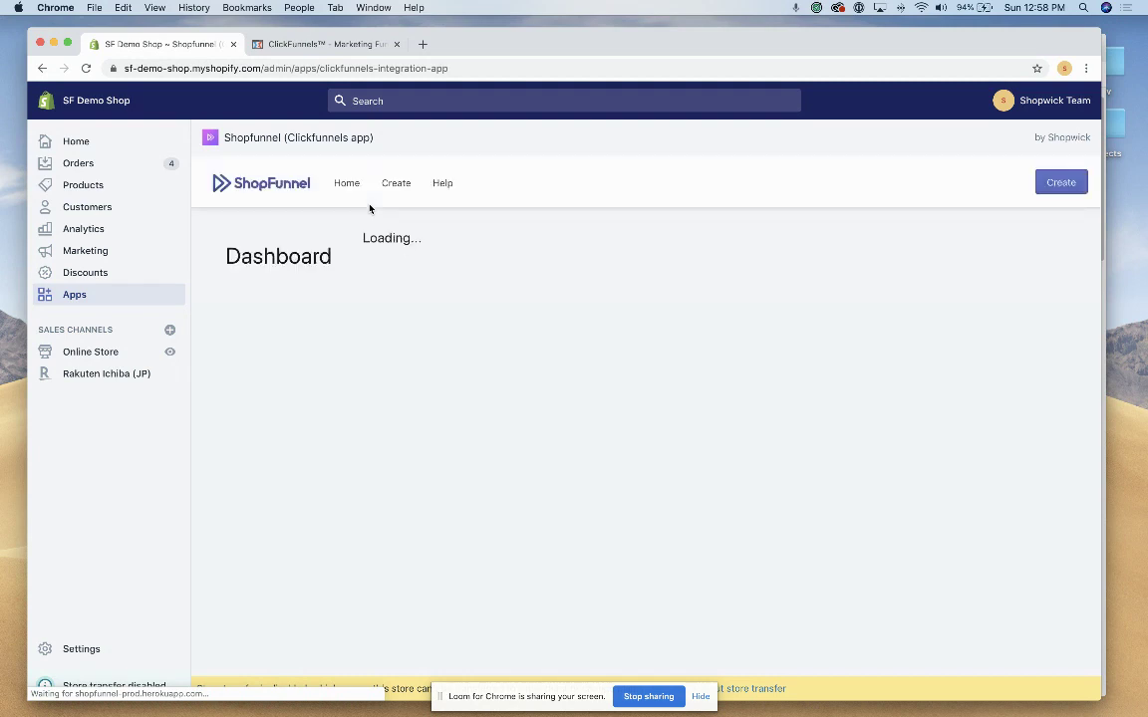
click(1060, 185)
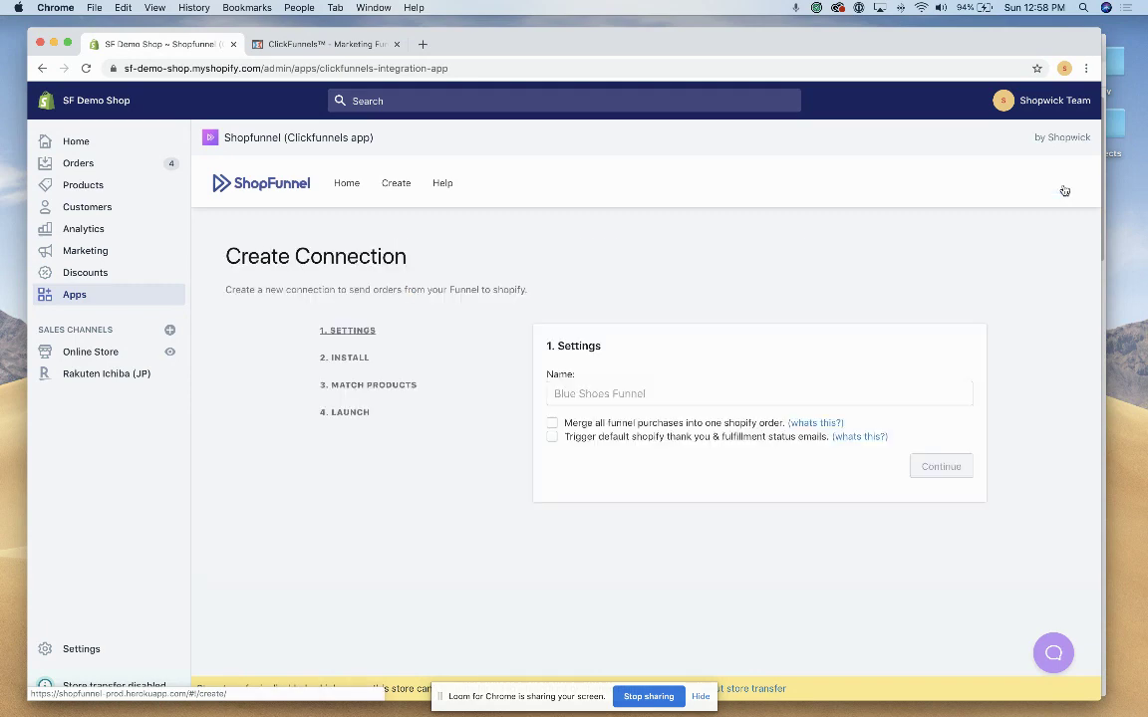
Name the new connection "Projector Funnel".
click(623, 402)
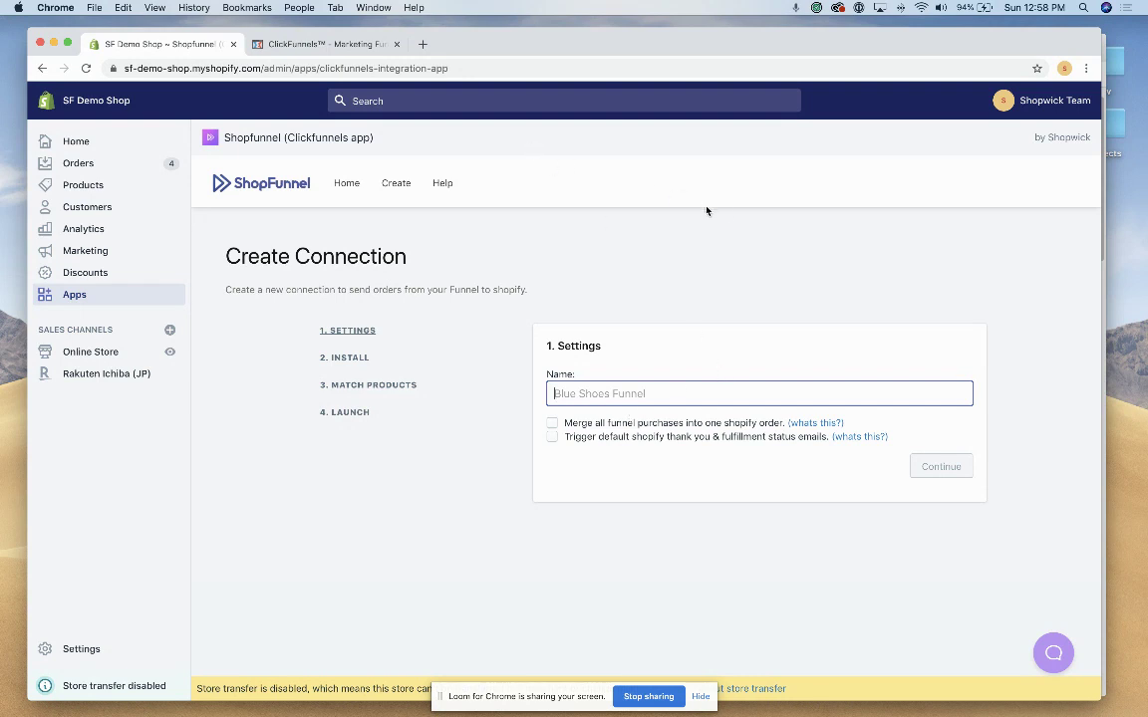
text(Projector FUn)
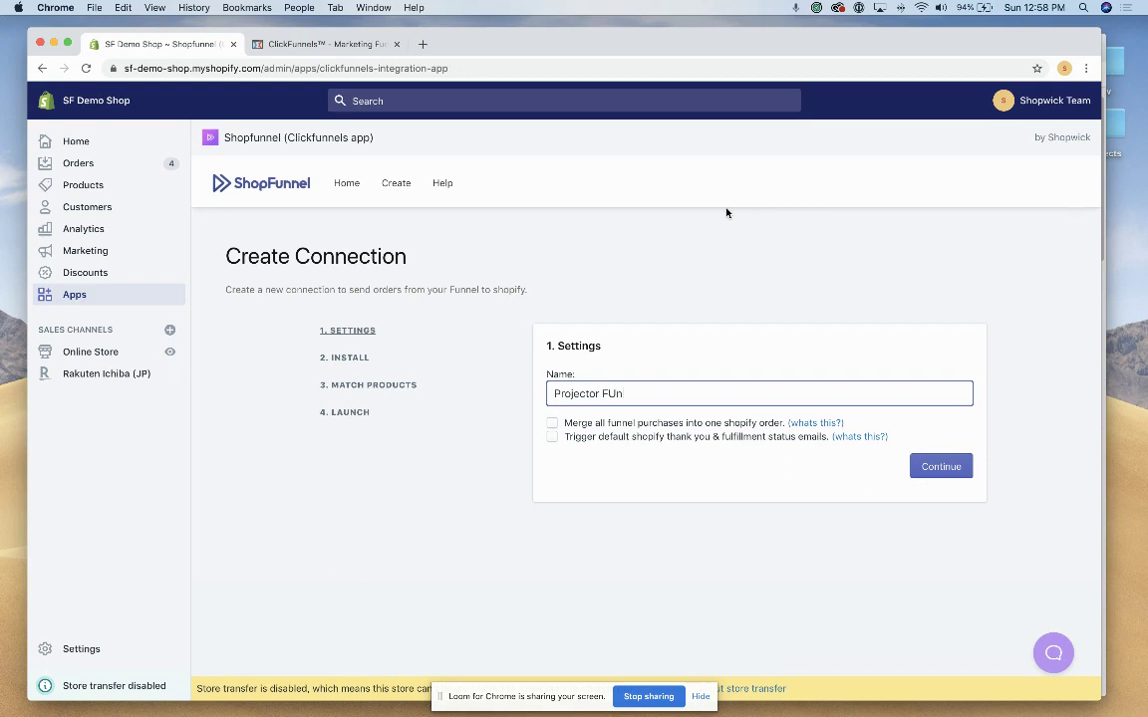
key(BackSpace)
click(567, 428)
drag(567, 427, 596, 428)
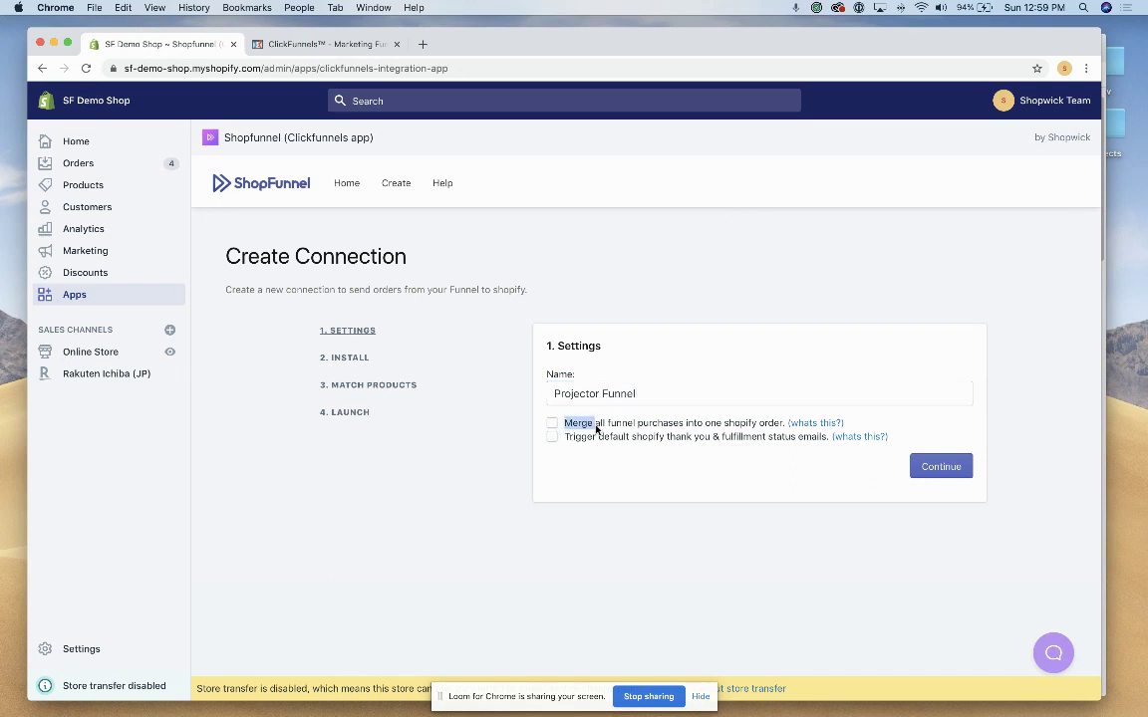
click(595, 428)
Enable merging all funnel purchases into one Shopify order and continue to the webhook installation.
click(300, 46)
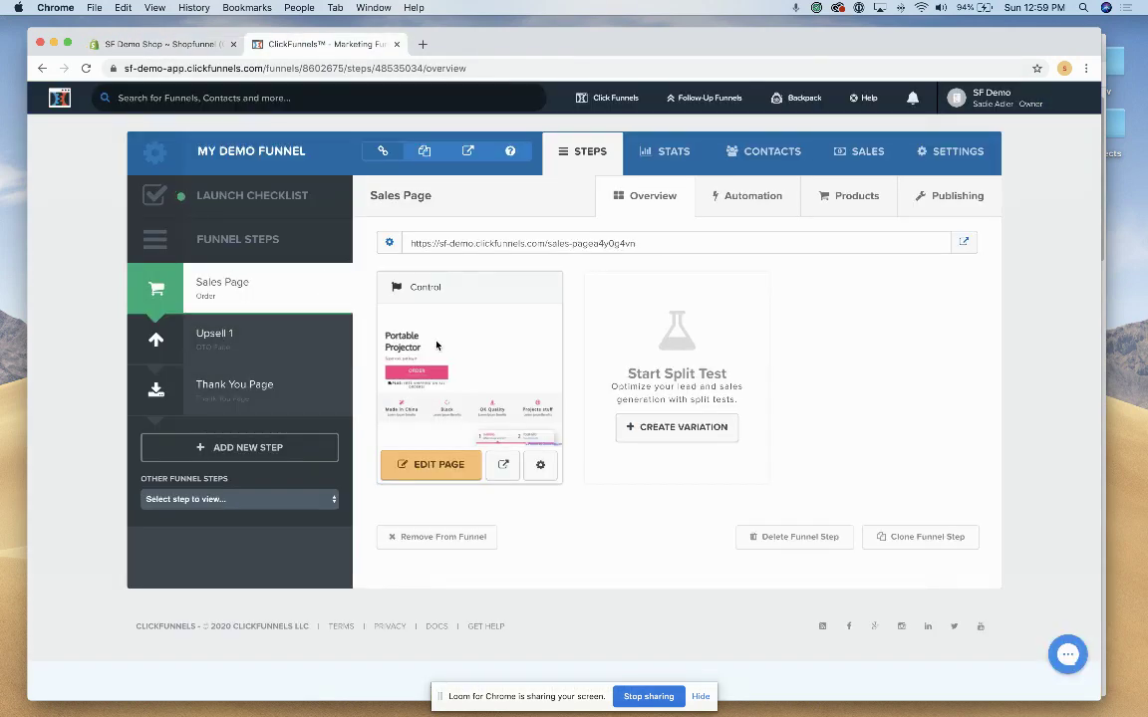
click(191, 44)
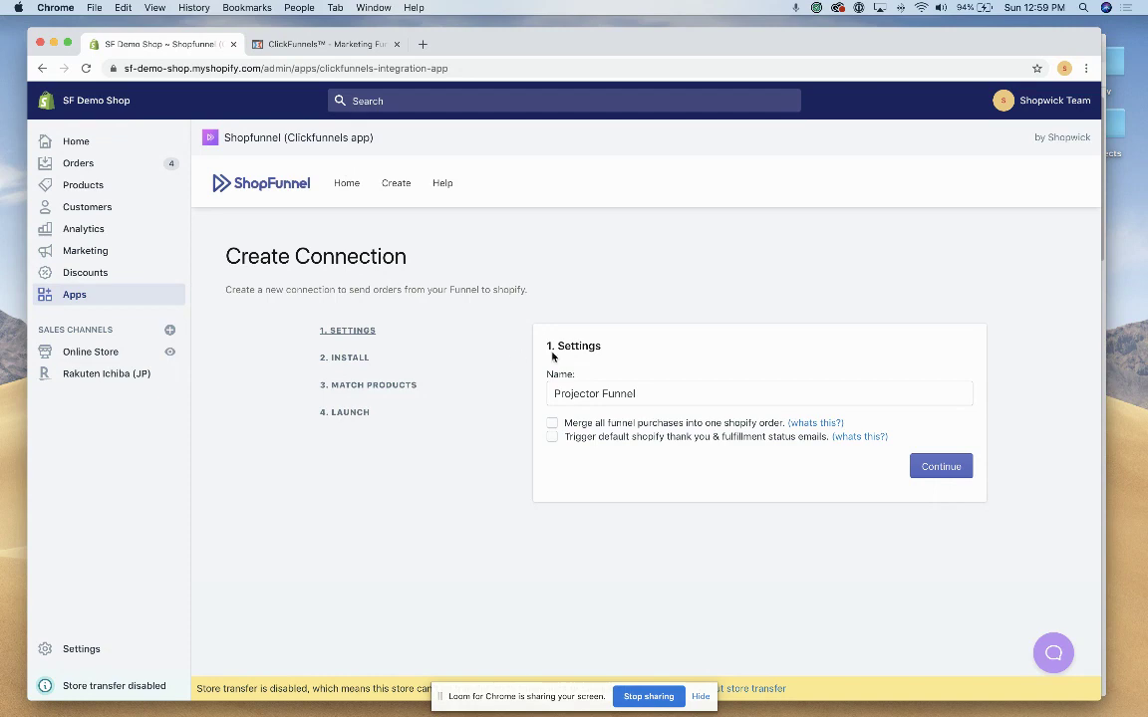
click(559, 424)
mouse_move(817, 425)
click(918, 466)
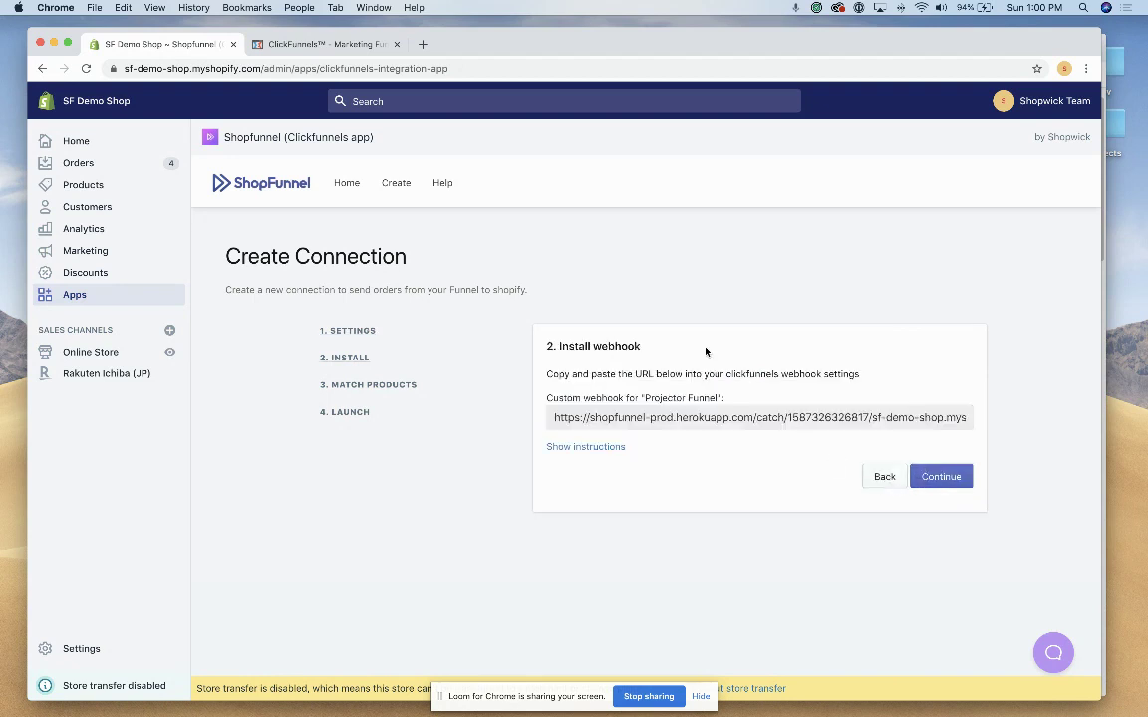
Copy the connection's custom webhook URL and open a new webhook form in My Demo Funnel's settings in ClickFunnels.
triple_click(686, 418)
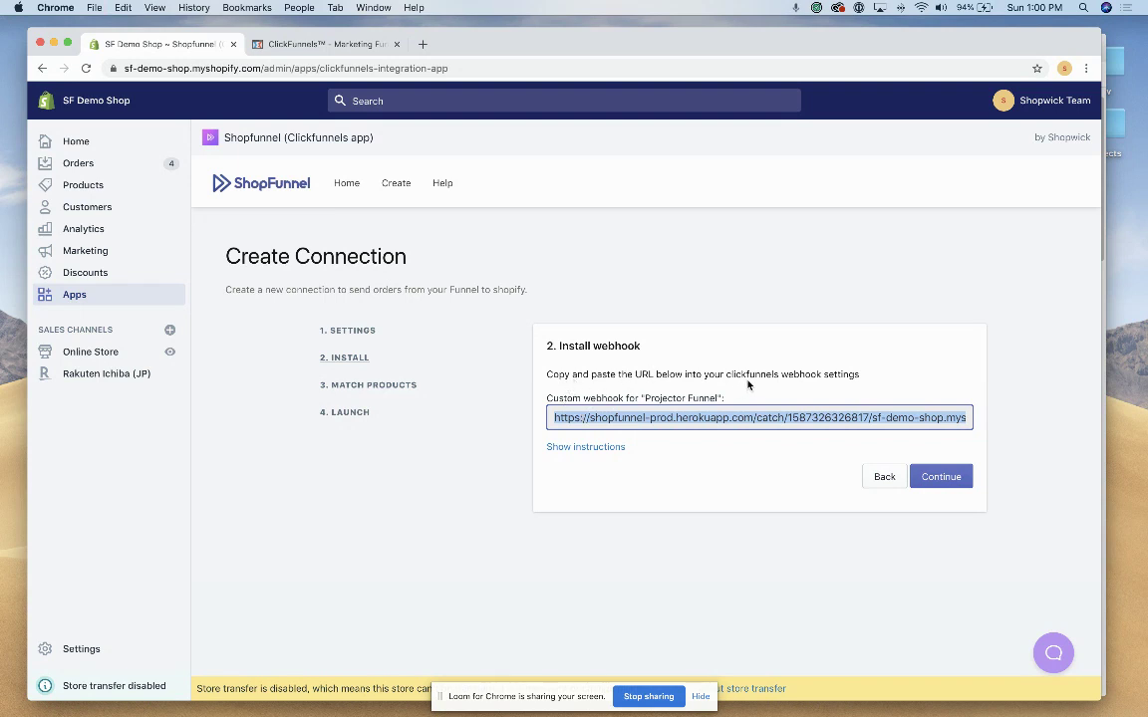
click(261, 43)
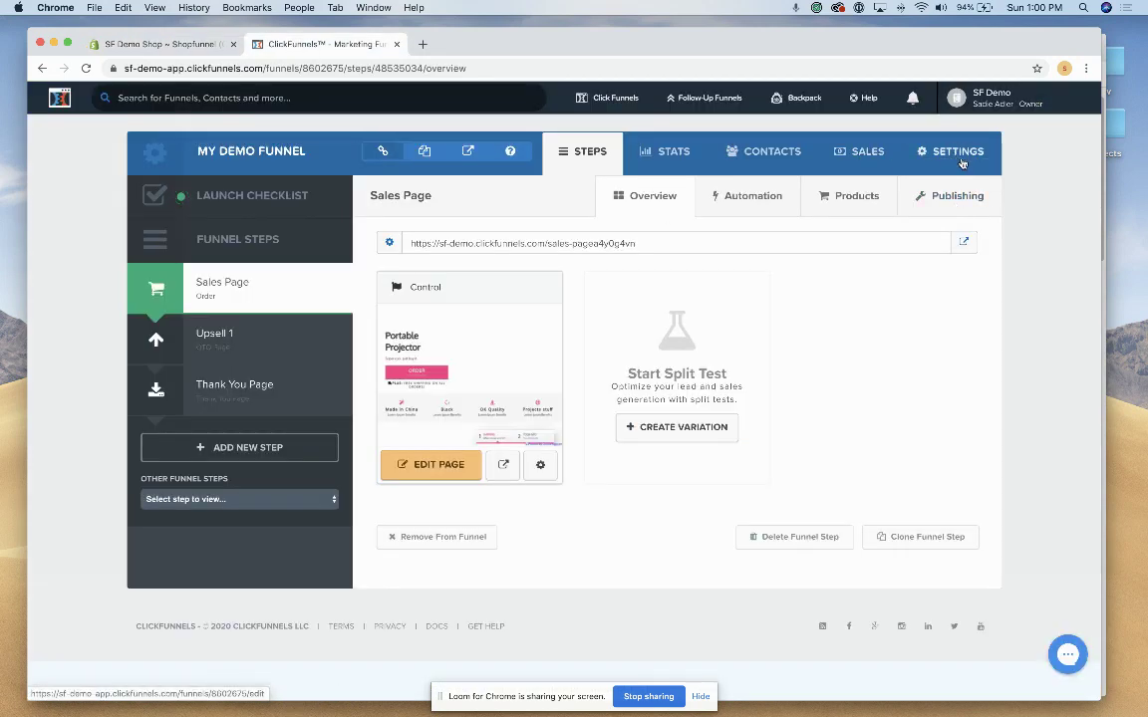
click(926, 152)
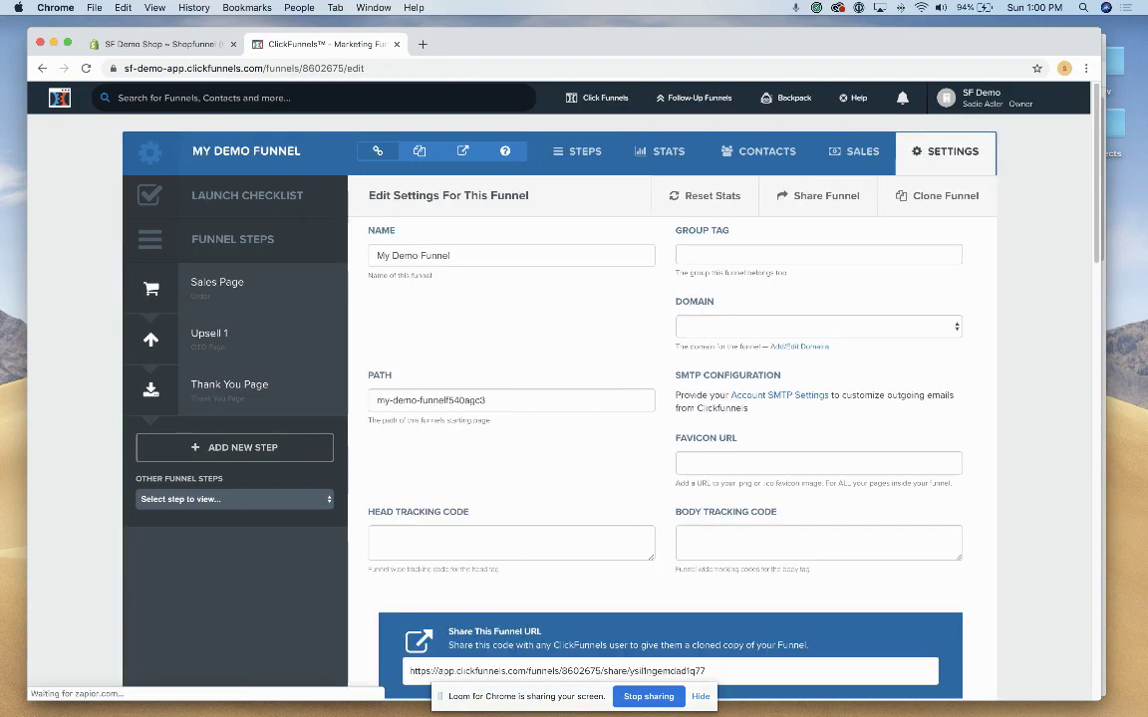
drag(1096, 156, 1090, 578)
click(626, 416)
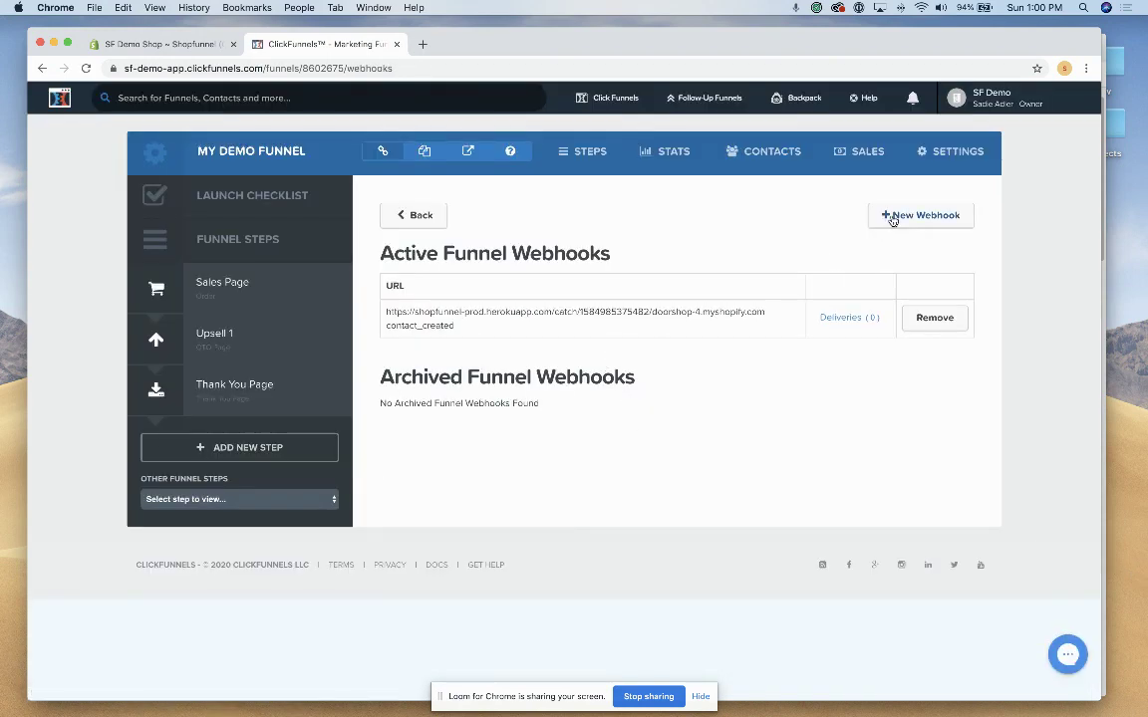
click(893, 220)
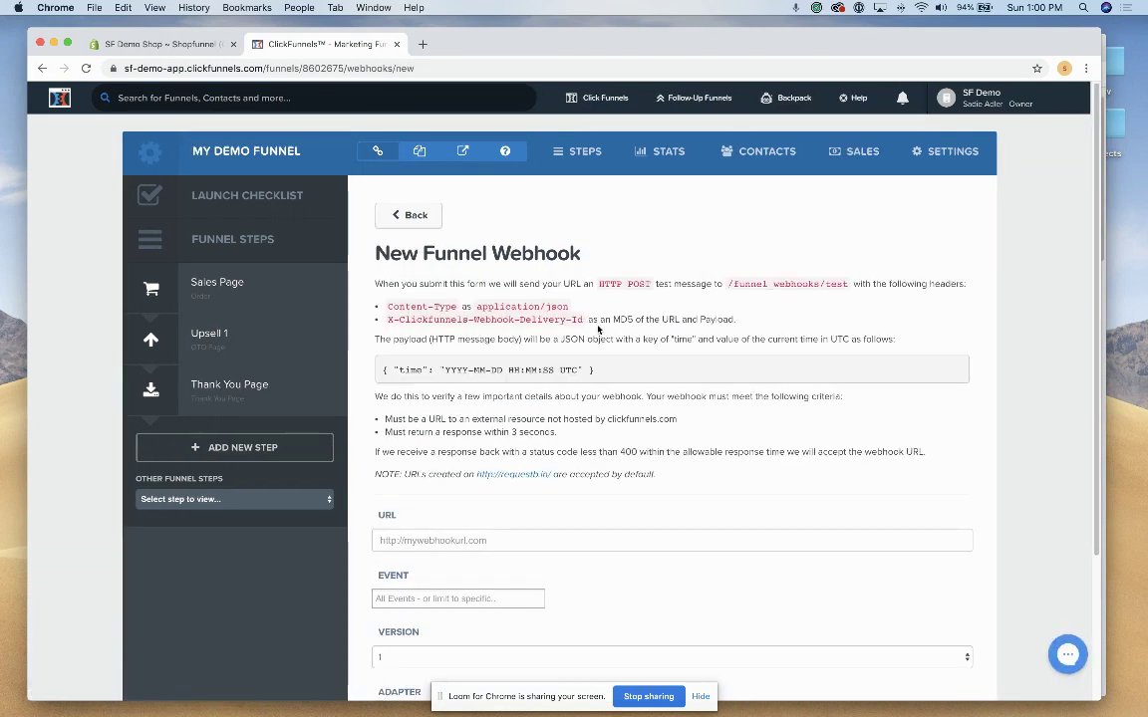
Create the funnel webhook with the copied URL, limited to the purchase_updated event.
click(512, 536)
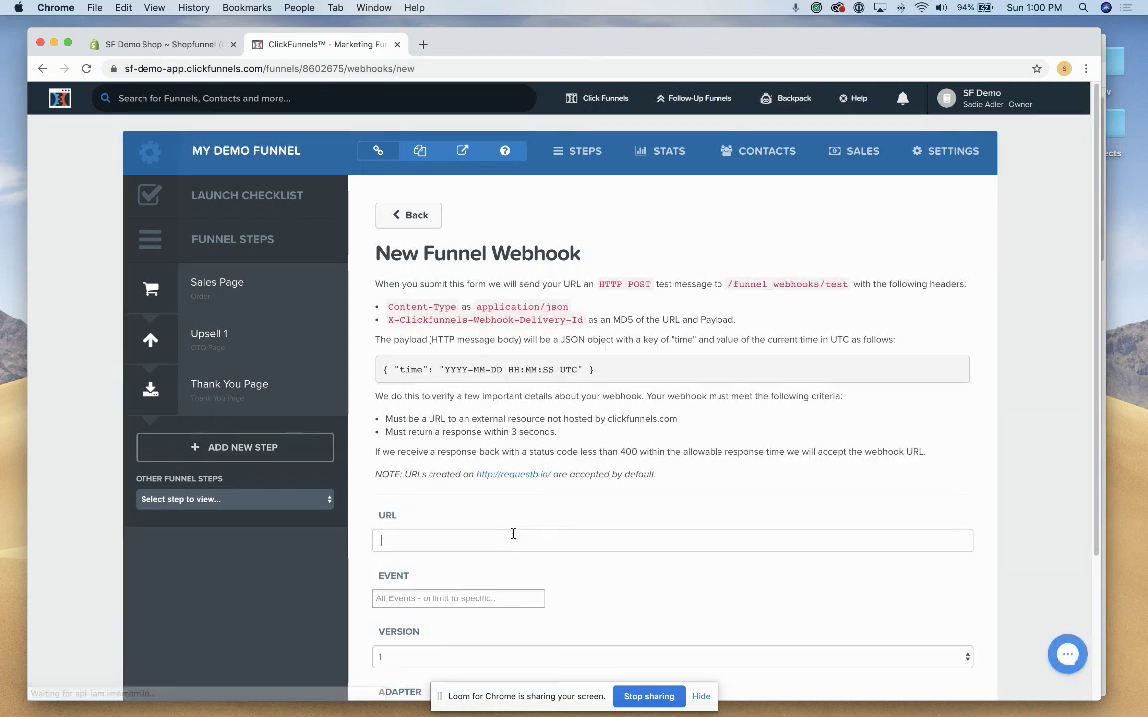
key(super+v)
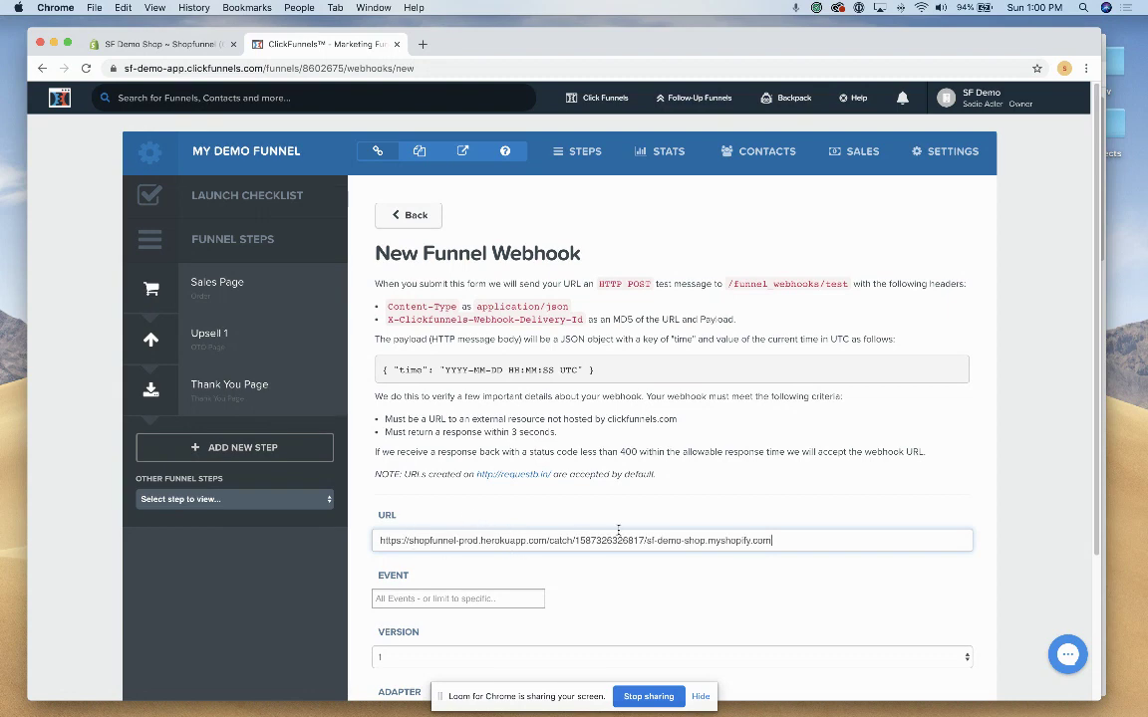
scroll(640, 531, down, 4)
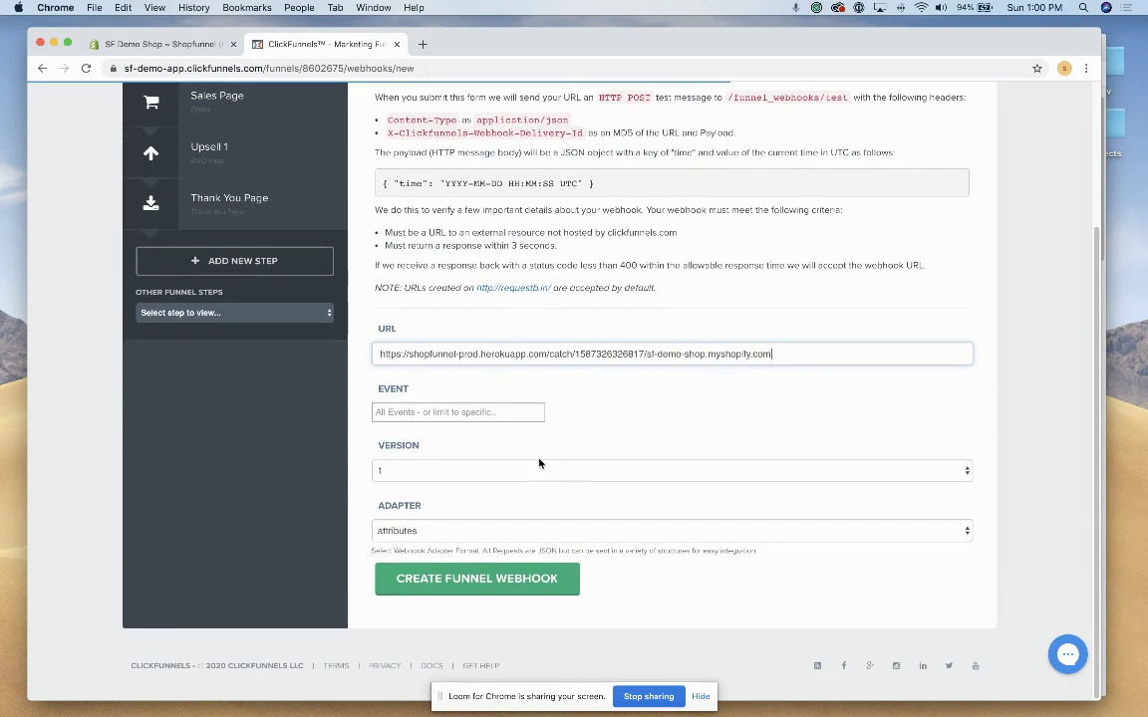
click(472, 413)
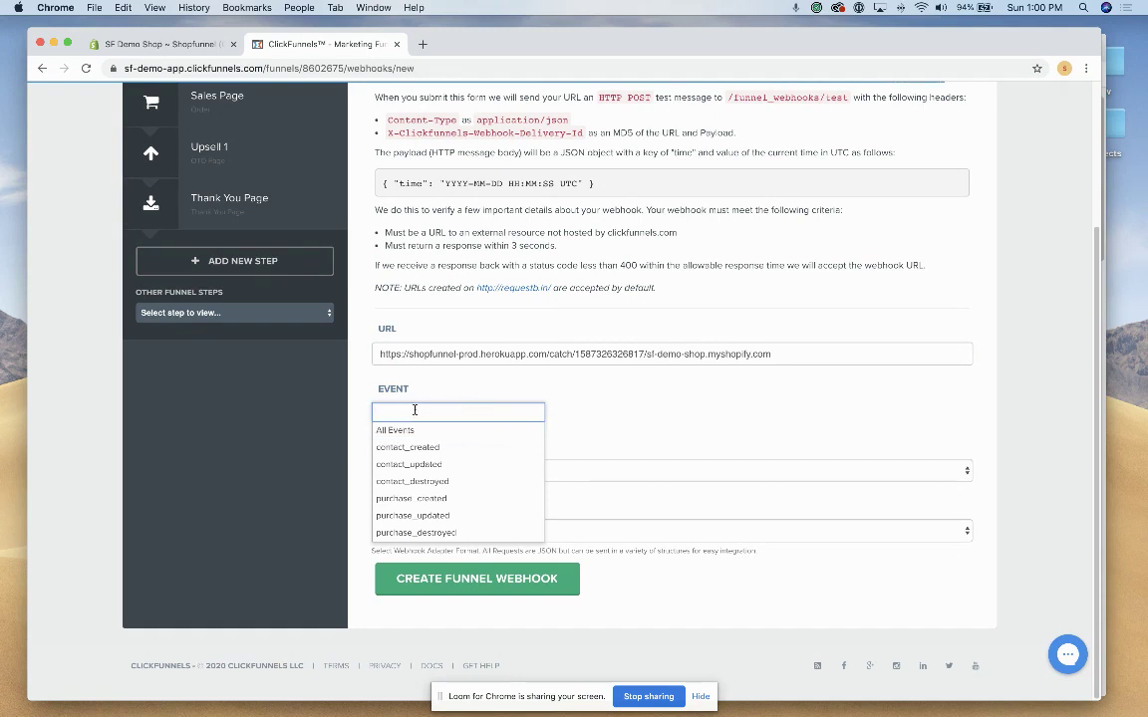
click(437, 517)
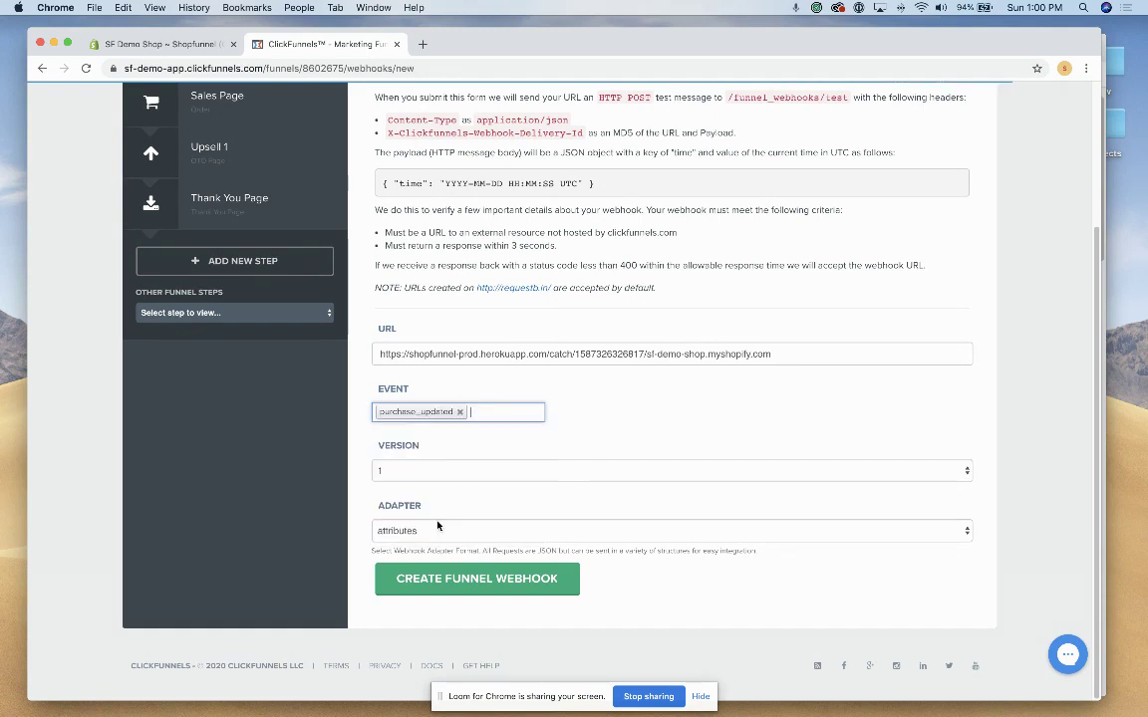
click(513, 595)
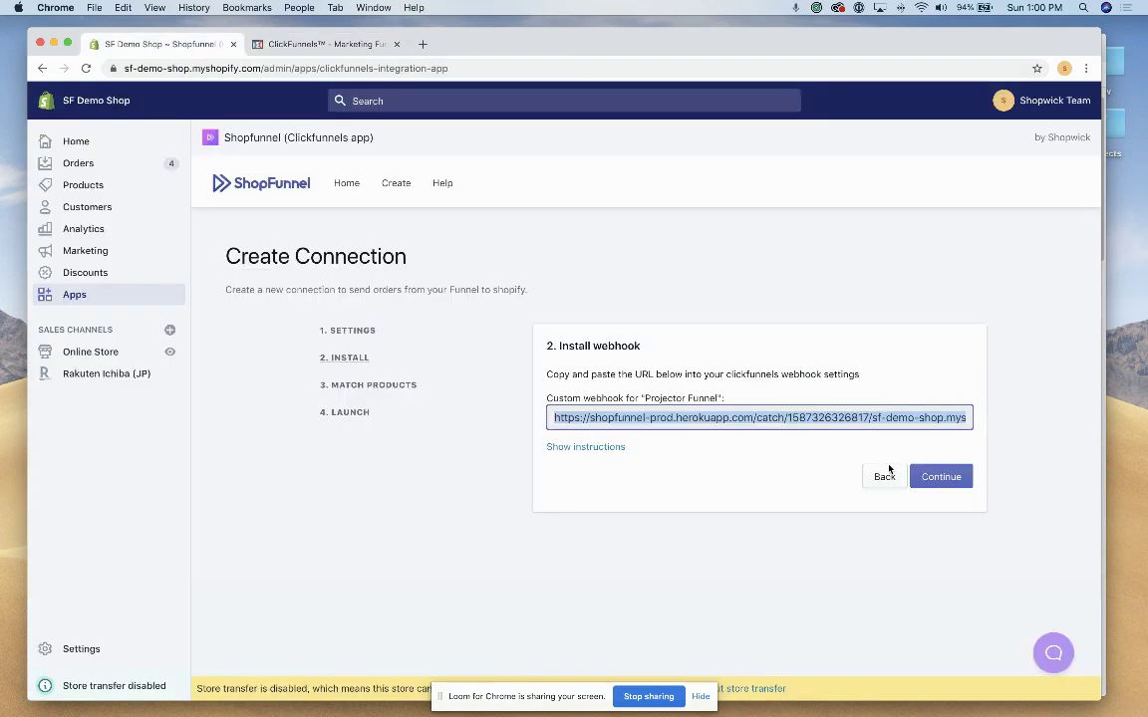
Continue the Shopfunnel connection to product matching and check the Sales Page step in ClickFunnels.
click(936, 476)
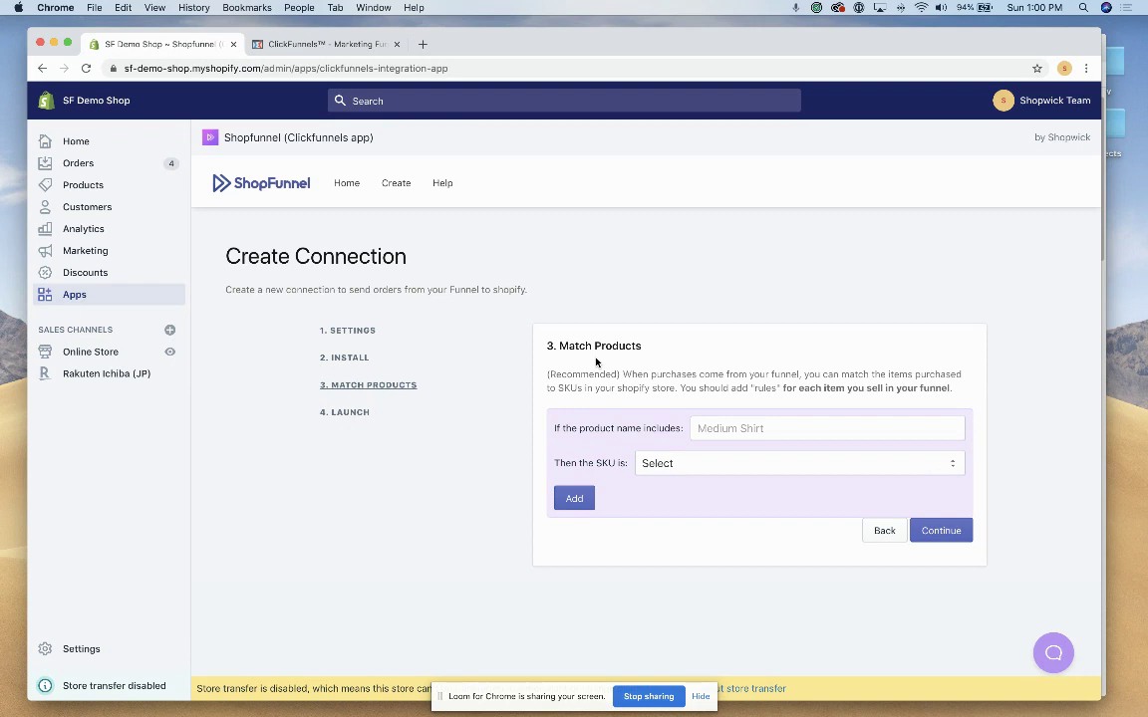
click(314, 50)
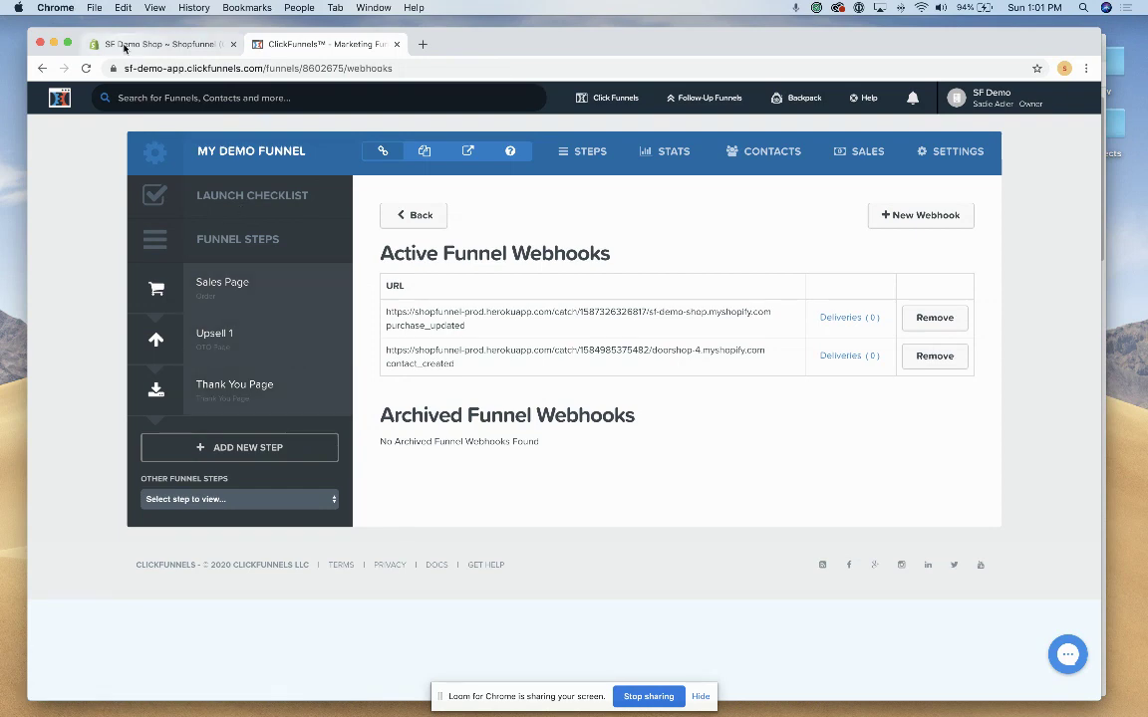
click(224, 284)
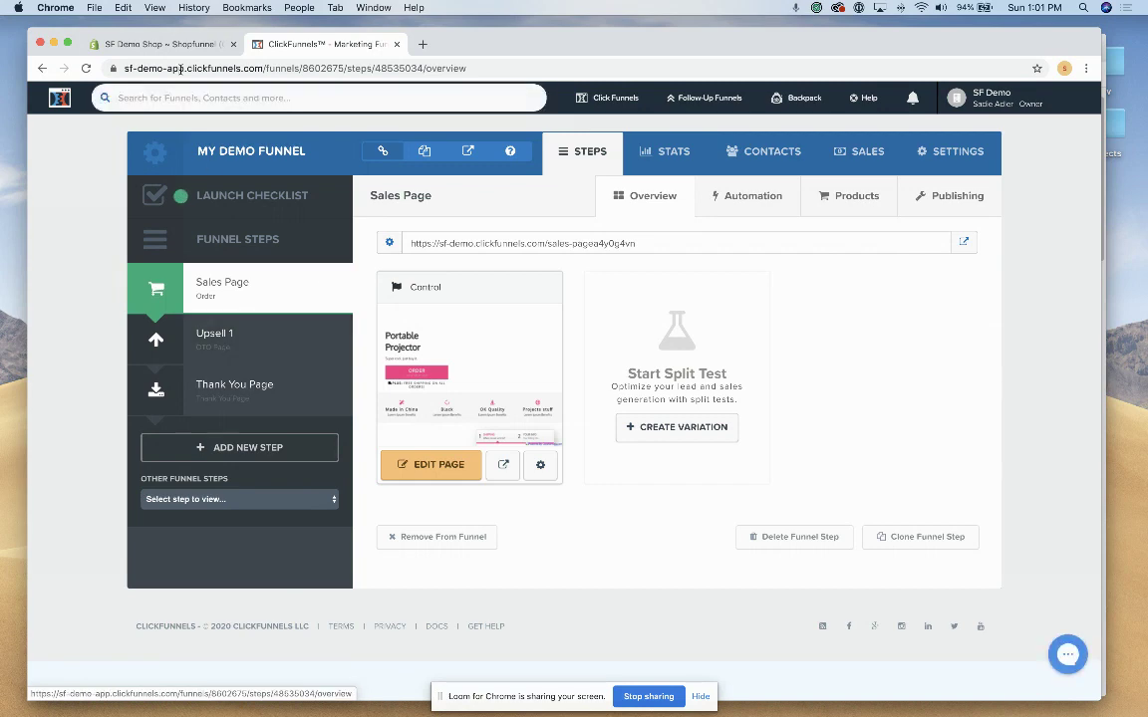
click(163, 44)
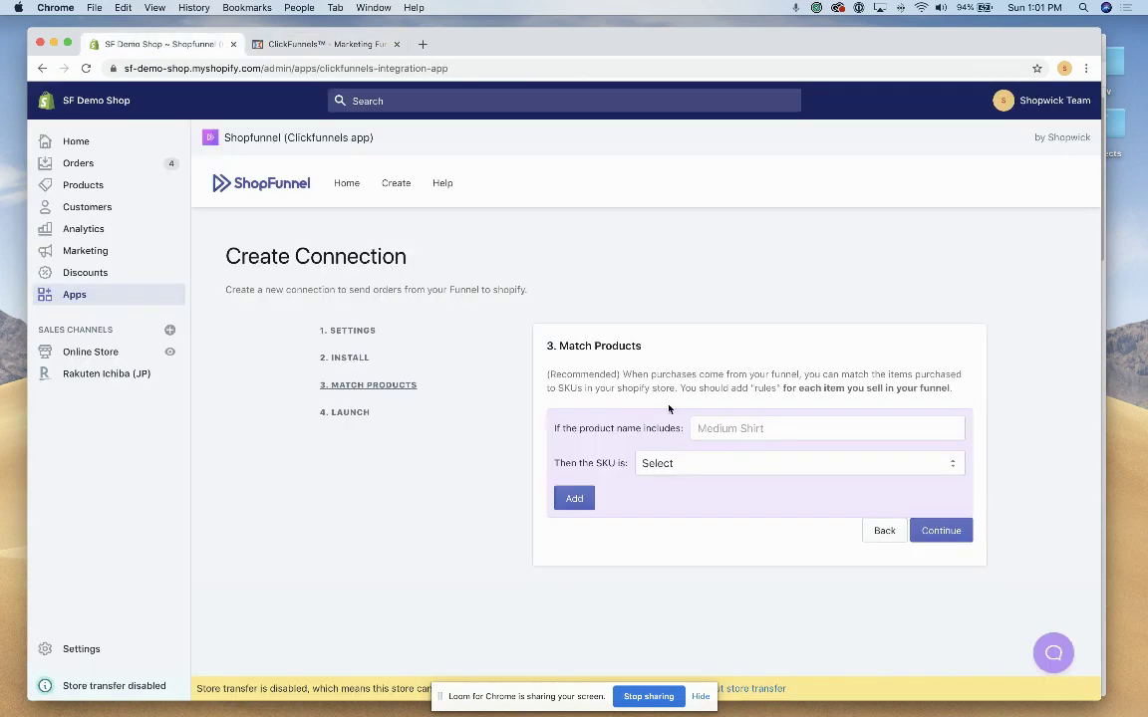
Add a matching rule that links product names including "Projector" to the SKU Portable Projector(Default Title)-33476970-china-eu.
drag(552, 428, 608, 429)
double_click(607, 429)
click(704, 429)
text(Projector)
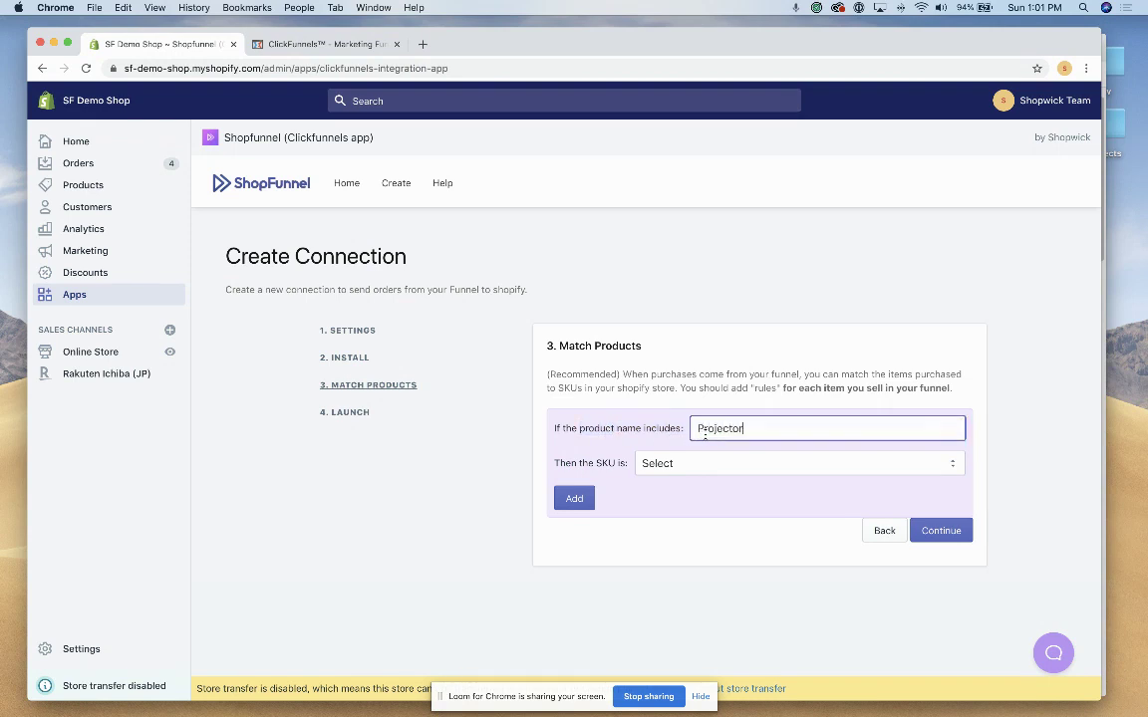
click(709, 463)
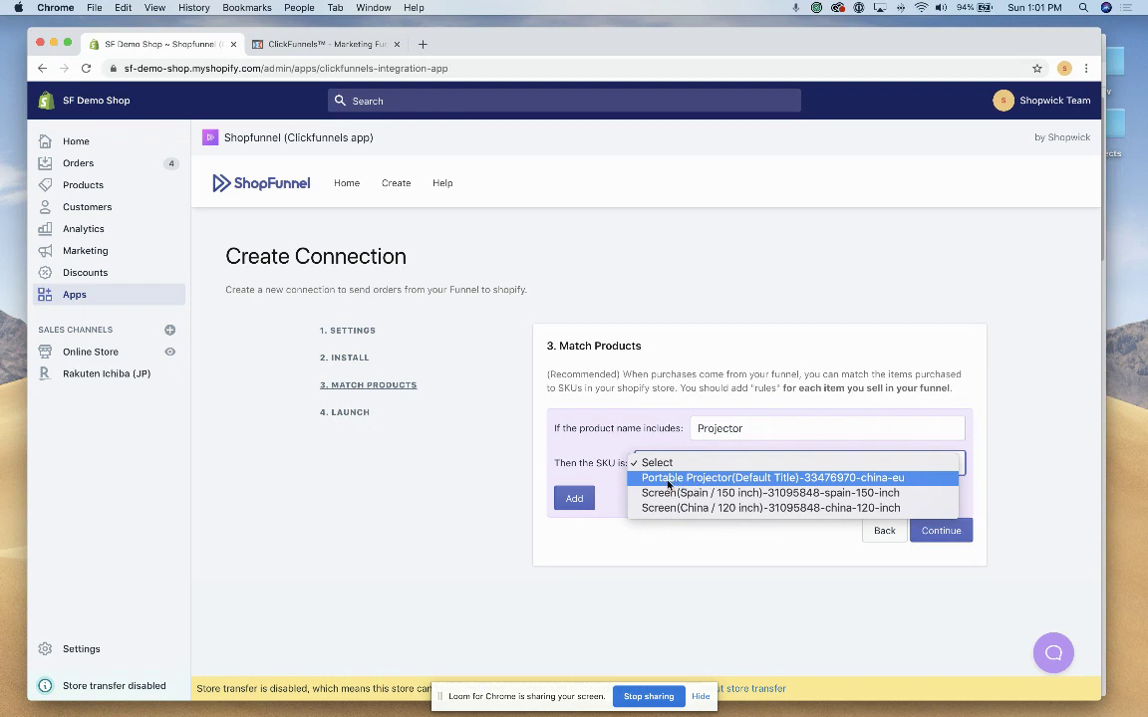
click(668, 480)
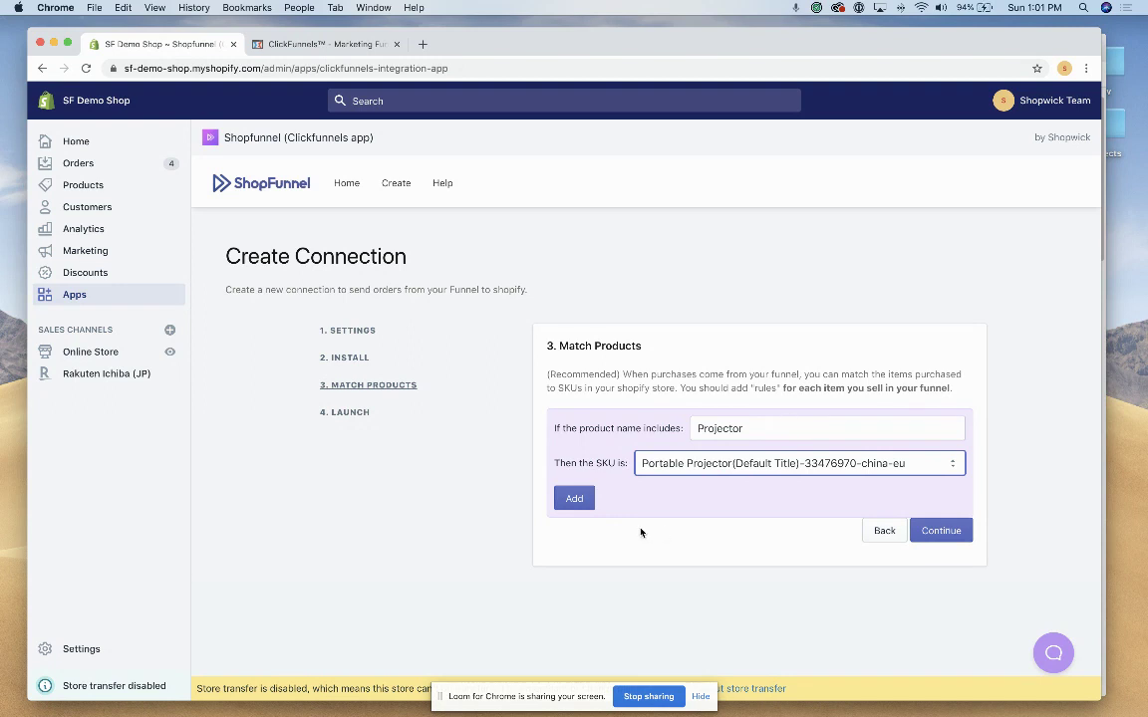
click(574, 498)
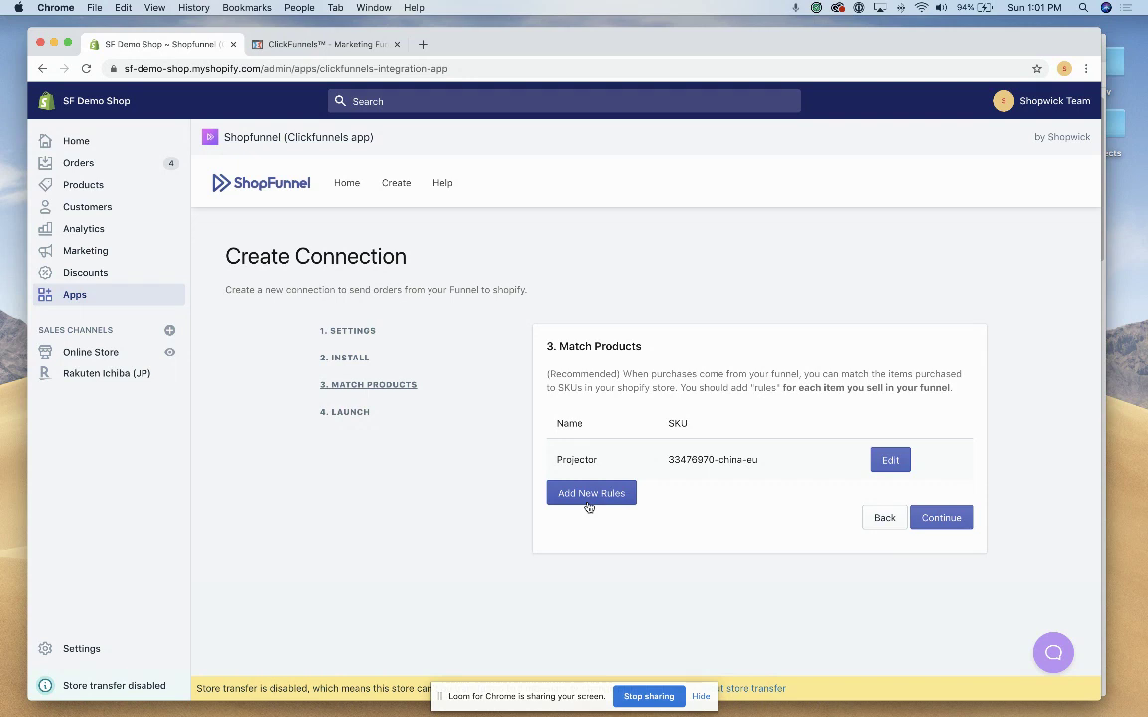
Start a second matching rule for product names including "Screen" with the SKU Screen(China / 120 inch)-31095848-china-120-inch.
click(587, 498)
click(719, 499)
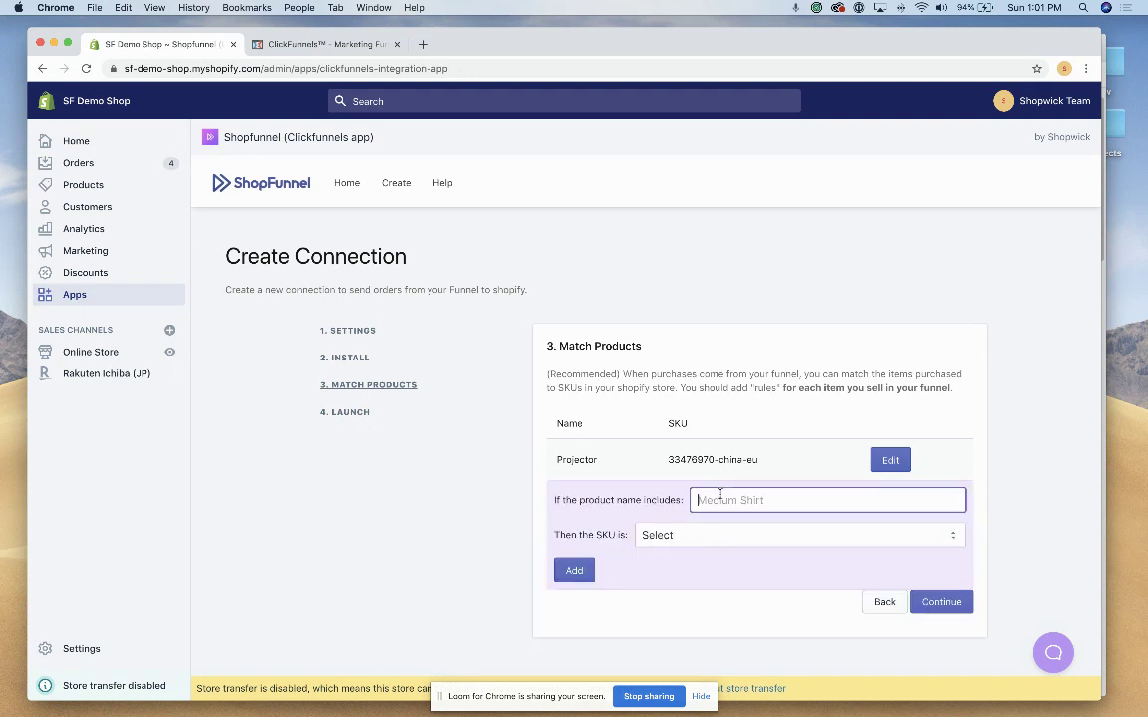
text(Screen)
click(647, 534)
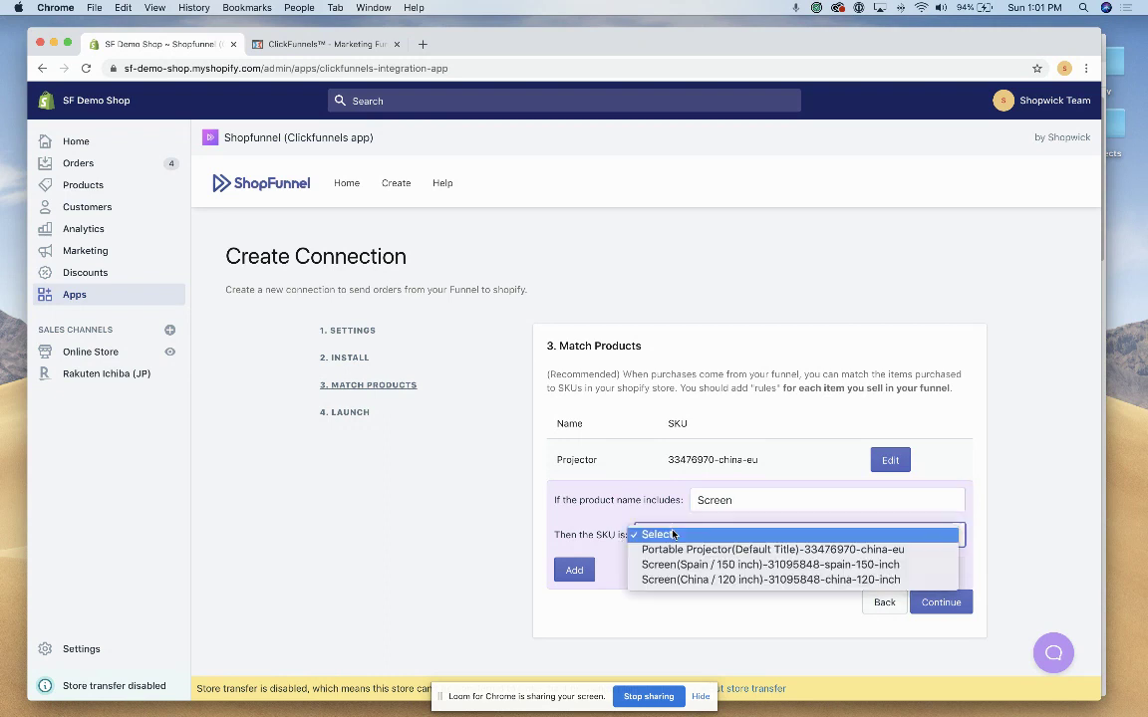
click(691, 580)
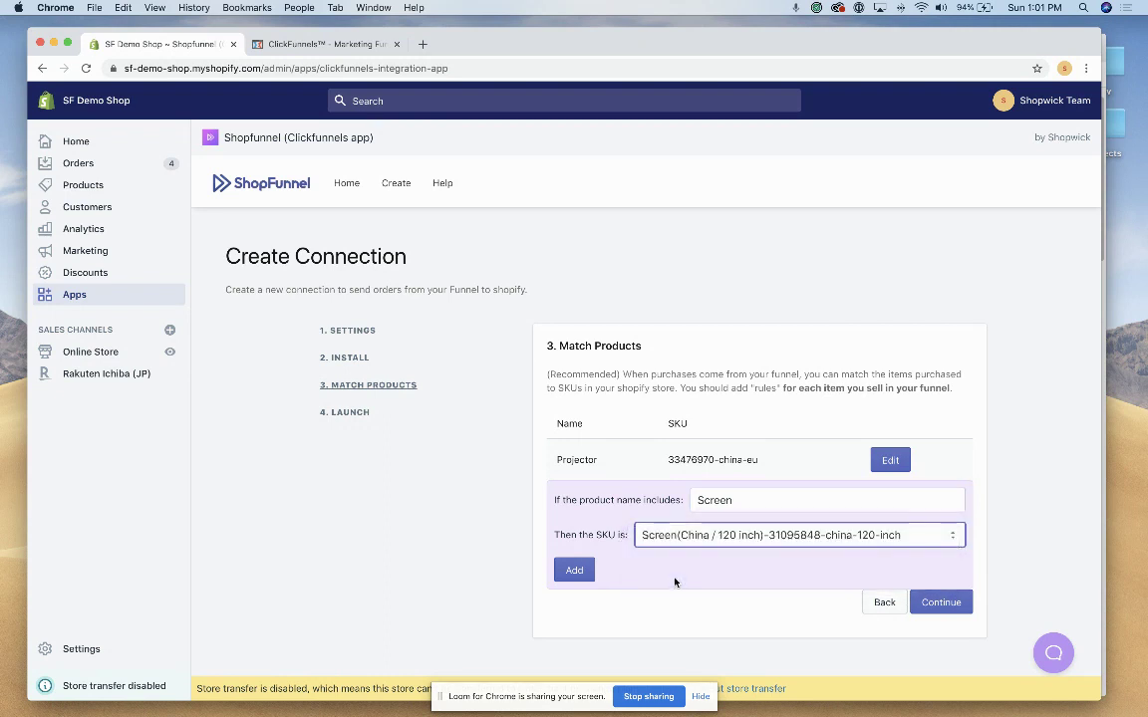
Check the name of the Sales Page product in ClickFunnels against the product name condition used by the matching rules.
drag(579, 500, 646, 504)
double_click(657, 504)
click(328, 44)
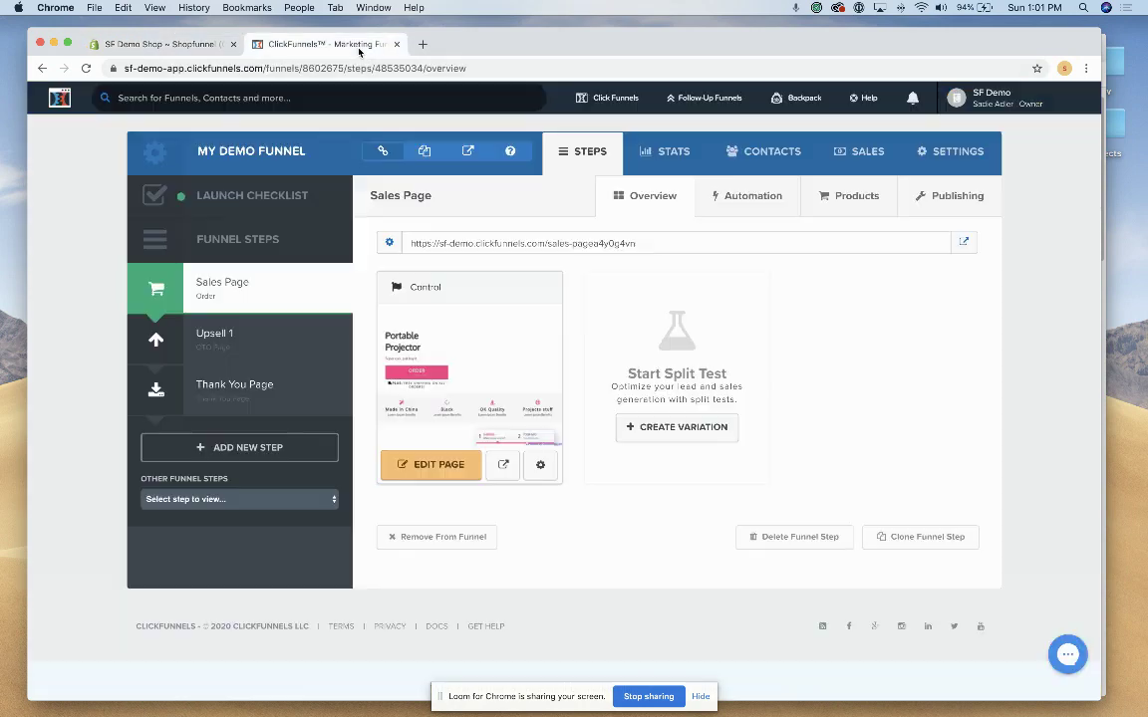
click(845, 194)
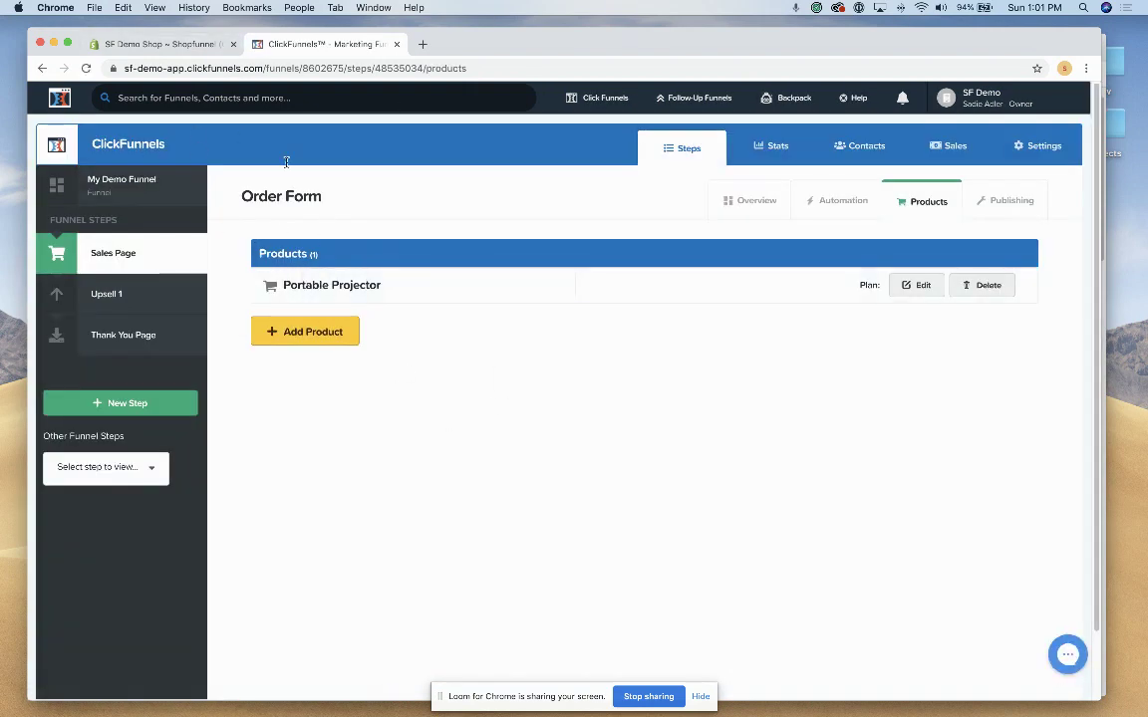
drag(379, 286, 291, 282)
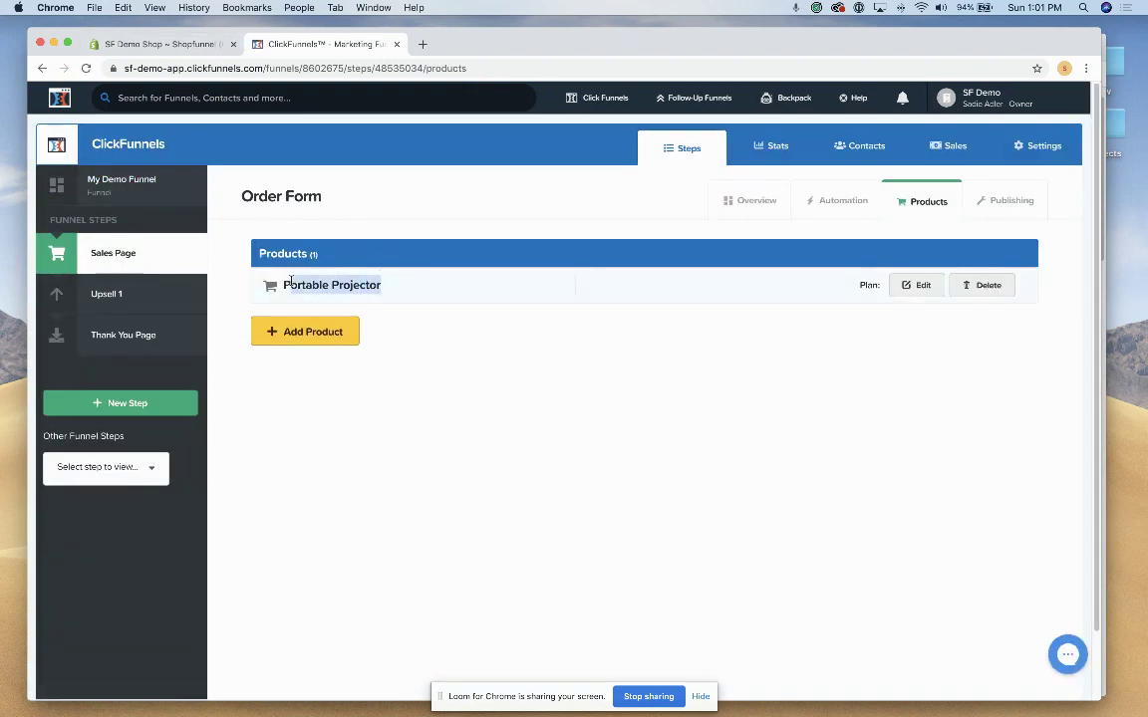
click(325, 286)
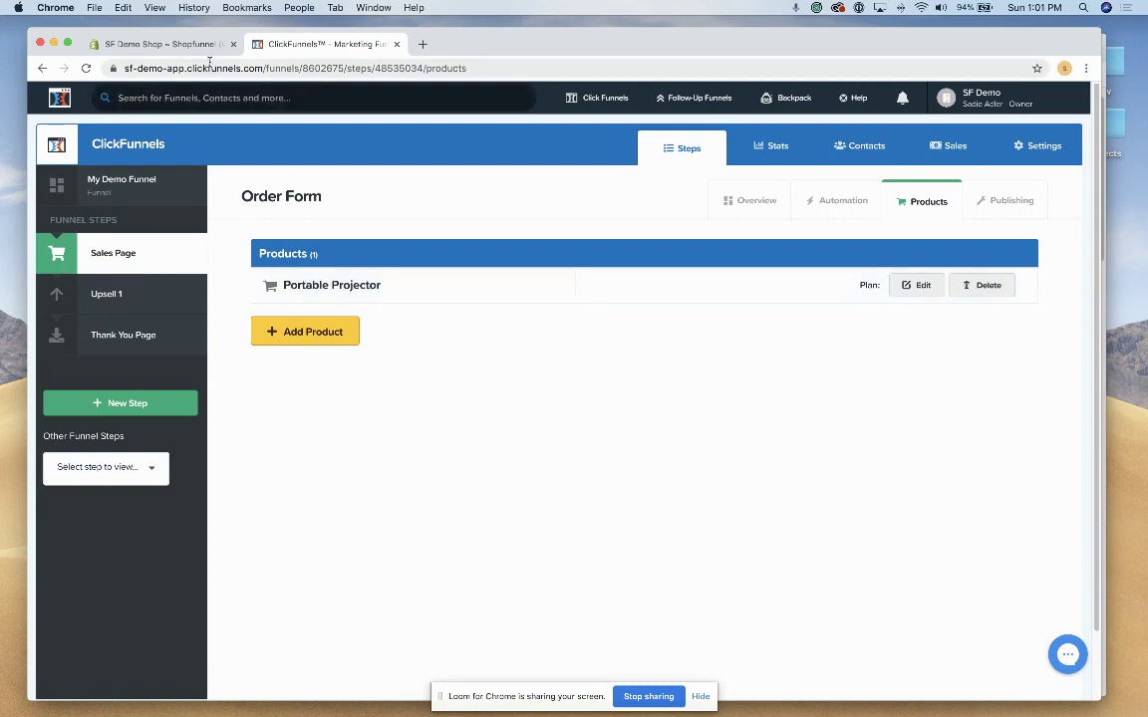
drag(283, 288, 386, 285)
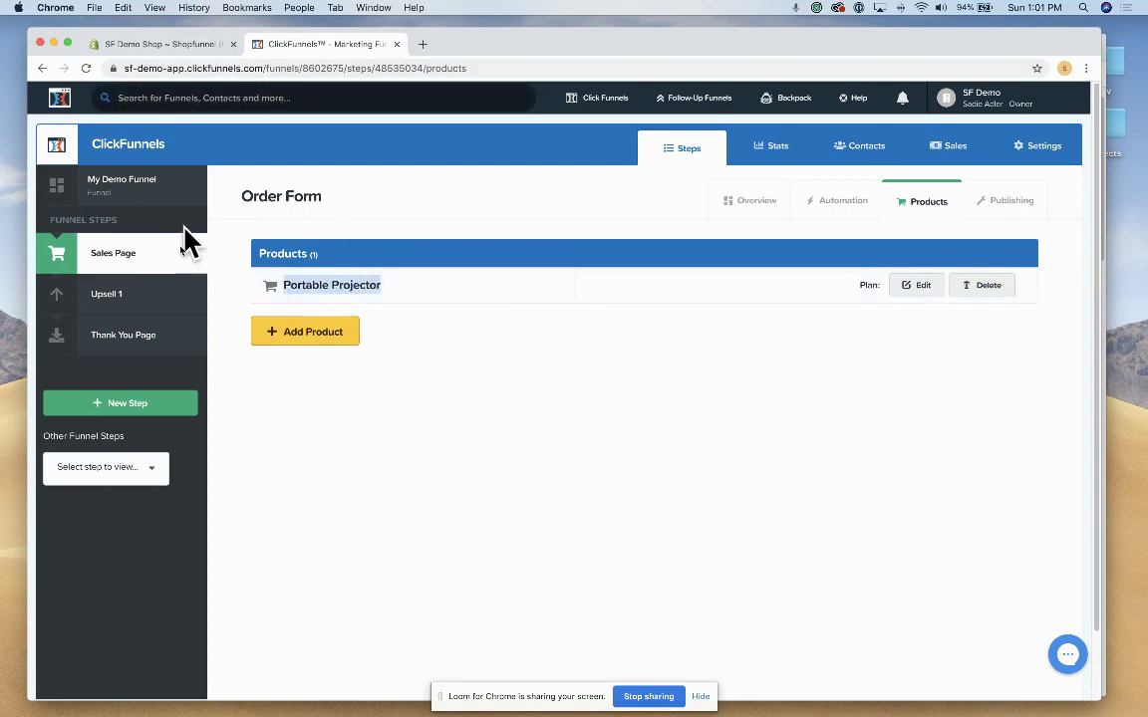
click(160, 44)
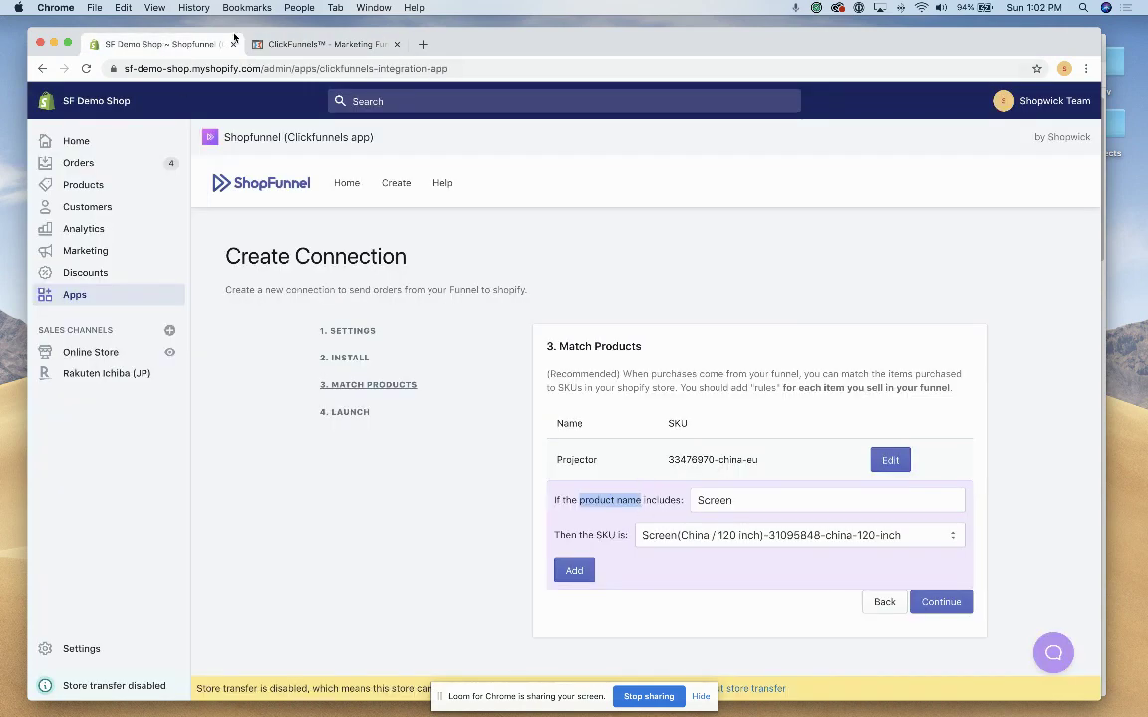
click(319, 44)
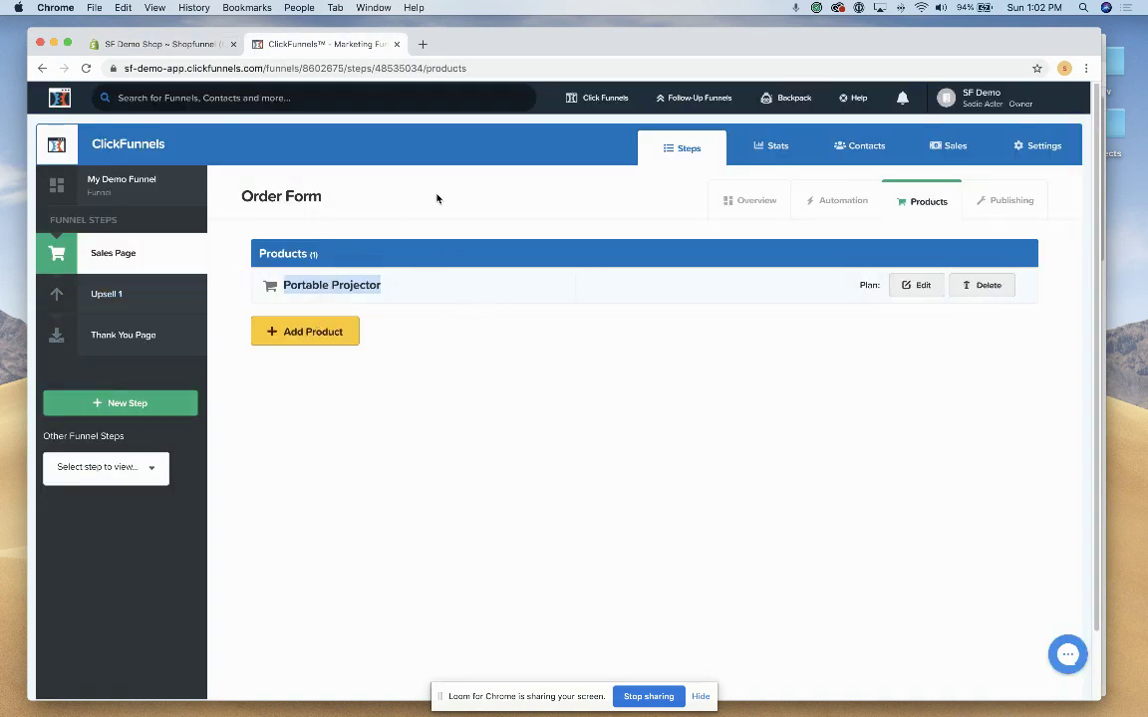
click(180, 49)
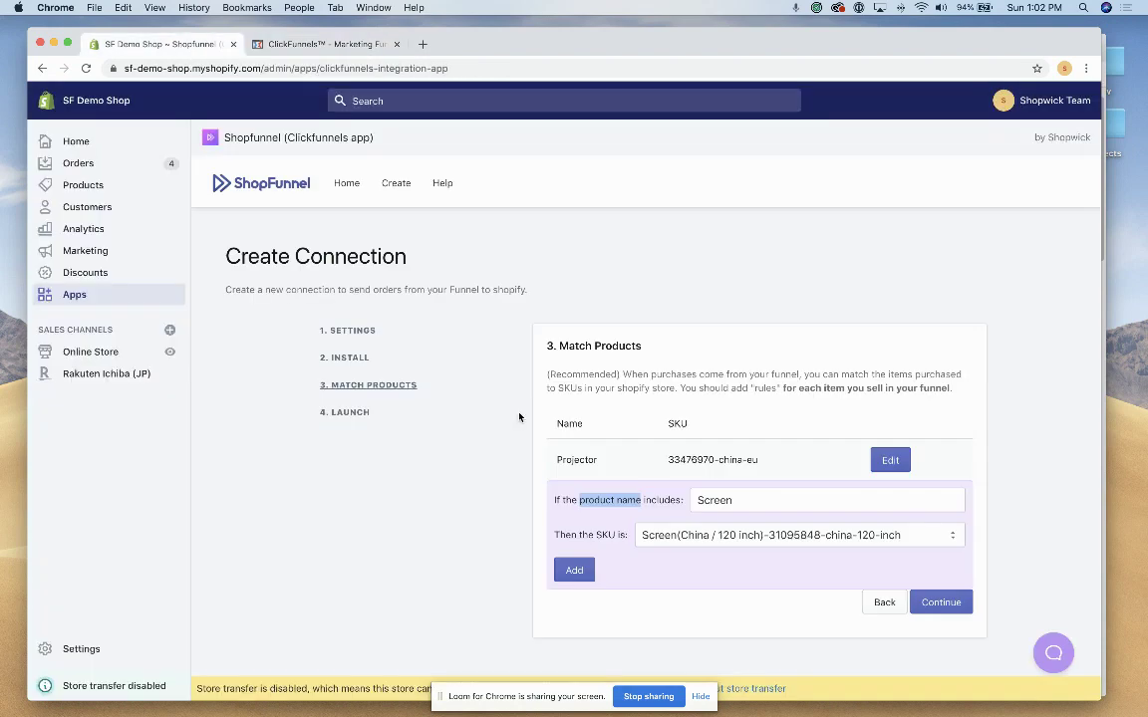
Add the Screen matching rule and check the products of the Upsell 1 step in ClickFunnels.
click(574, 567)
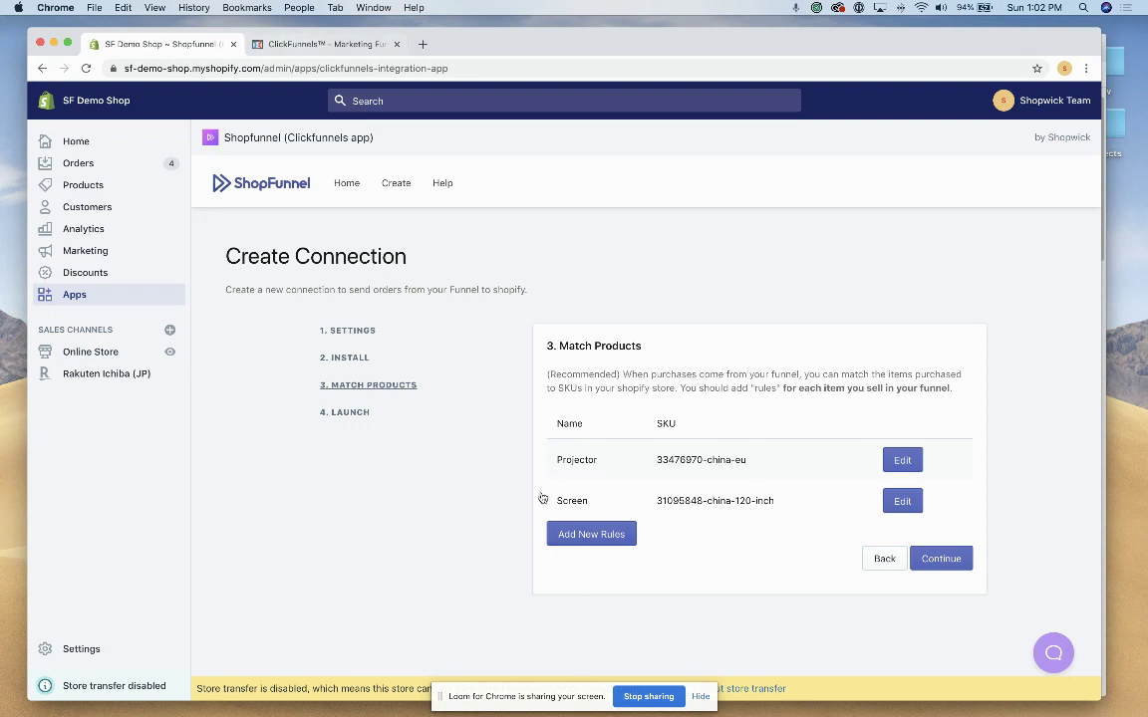
click(317, 44)
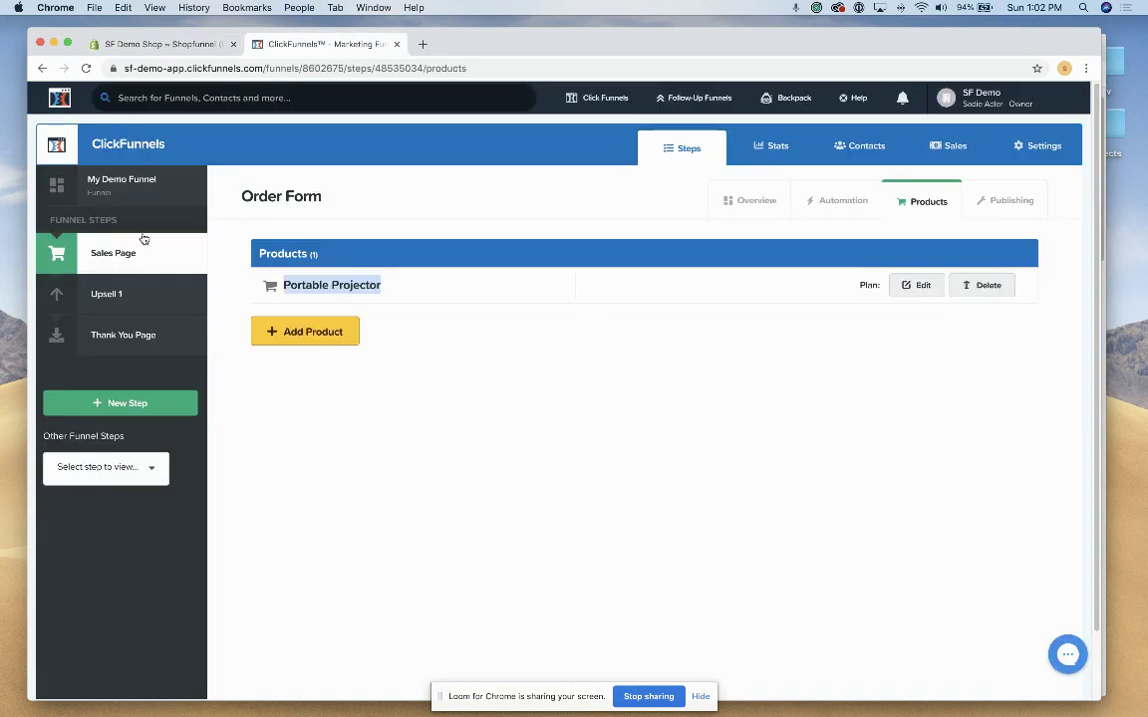
click(134, 292)
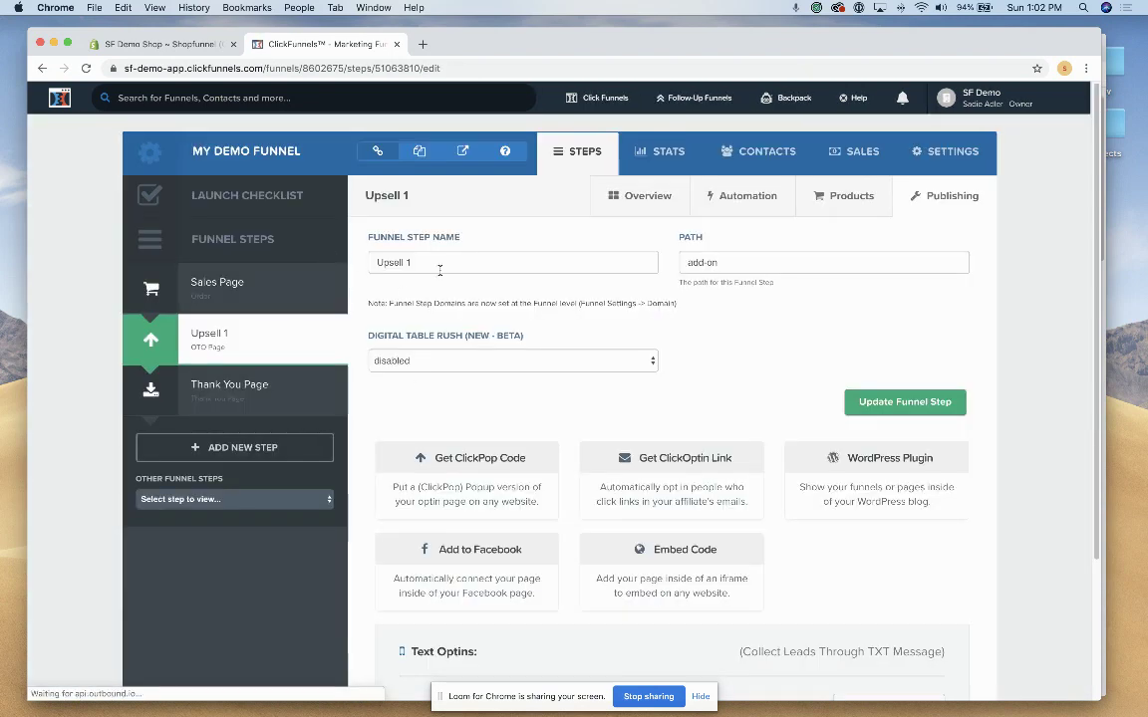
click(809, 199)
click(170, 44)
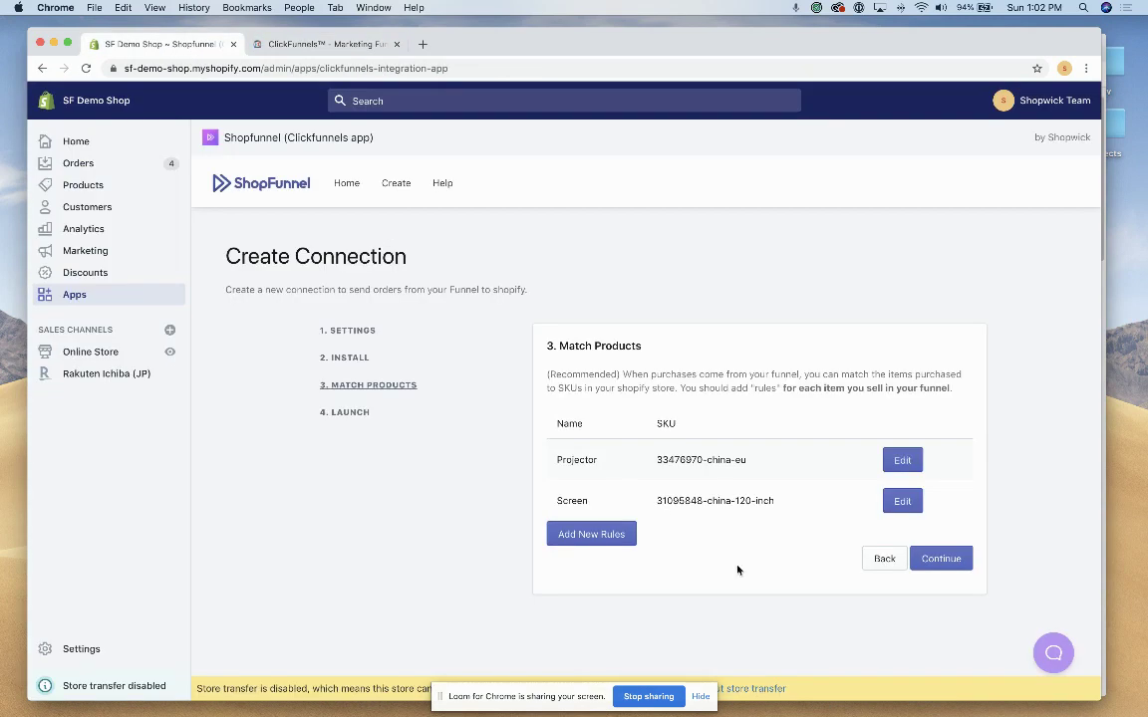
Review the two product matching rules, continue to the final review and launch the connection.
drag(780, 503, 654, 422)
click(674, 263)
click(937, 559)
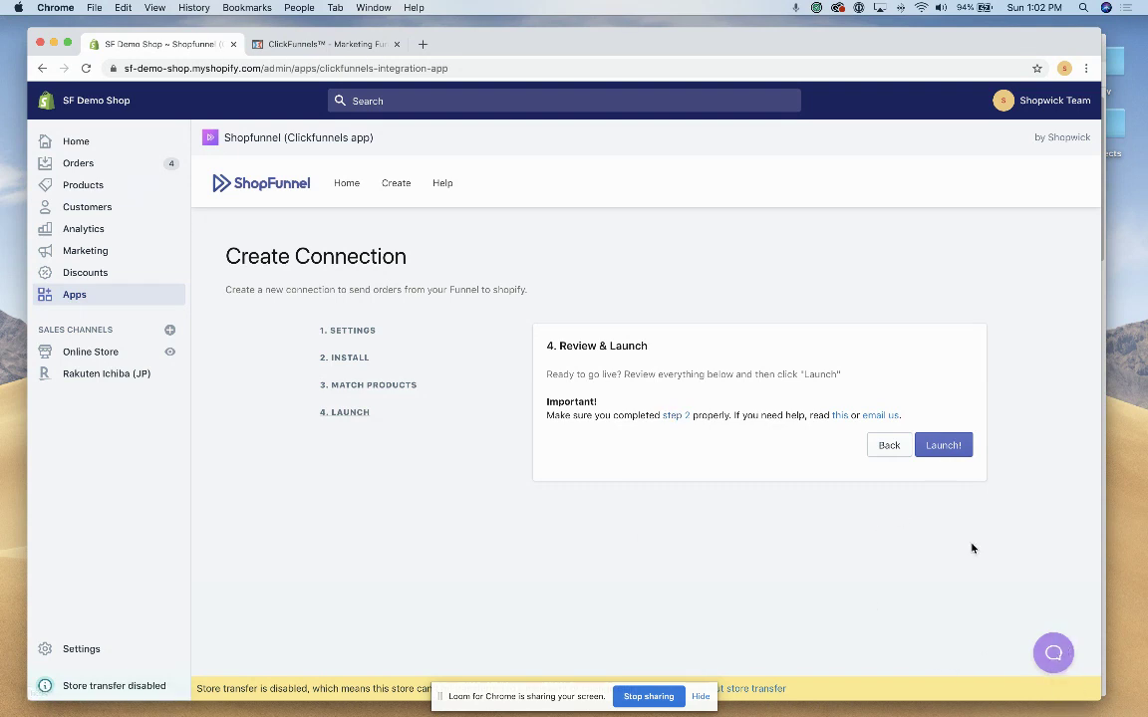
click(937, 450)
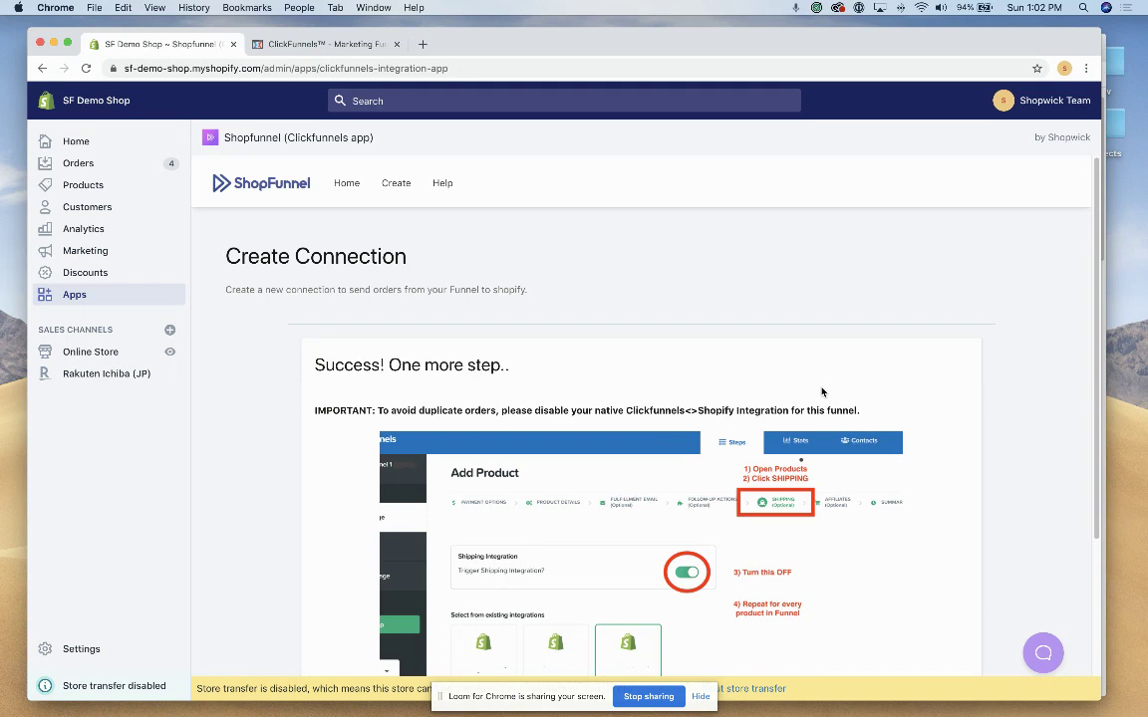
Read the instructions for disabling the native integration and open the shipping settings of the Sales Page's Portable Projector in ClickFunnels.
scroll(697, 398, down, 1)
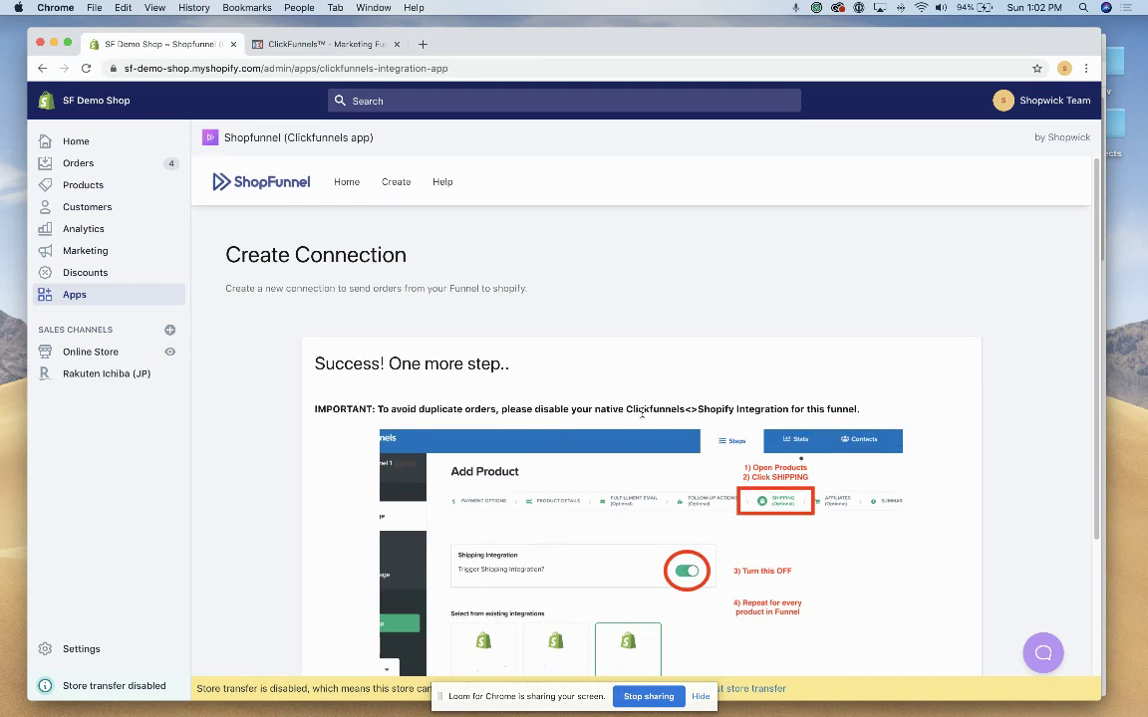
scroll(640, 469, down, 2)
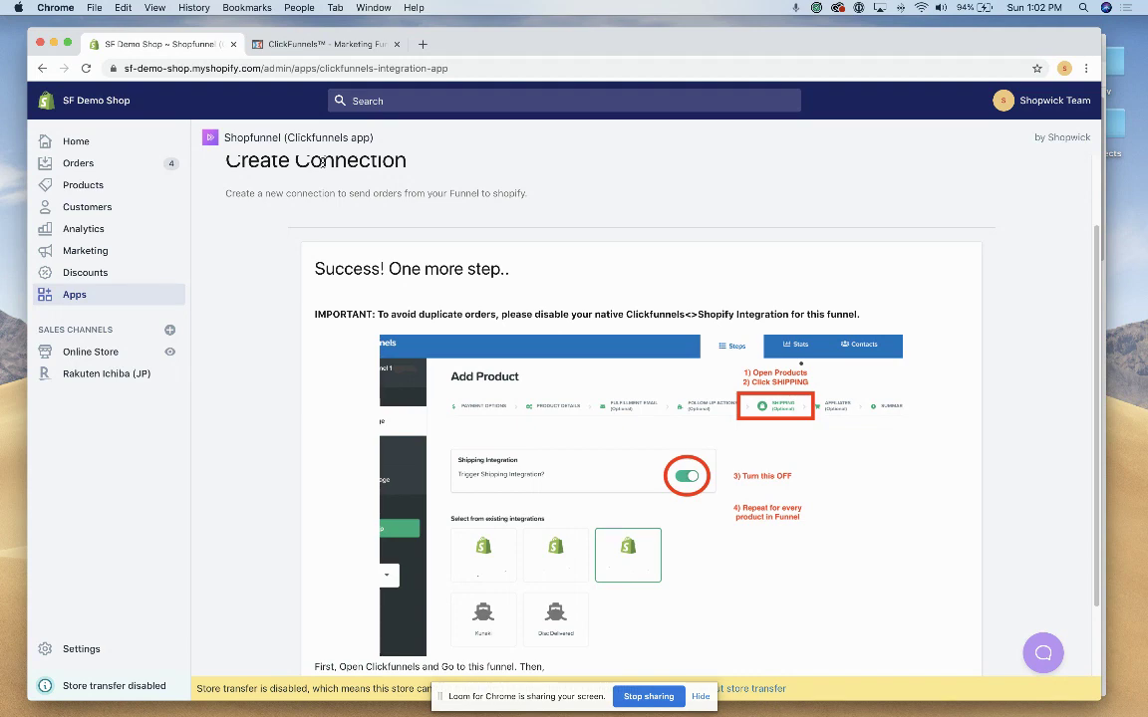
scroll(308, 475, down, 3)
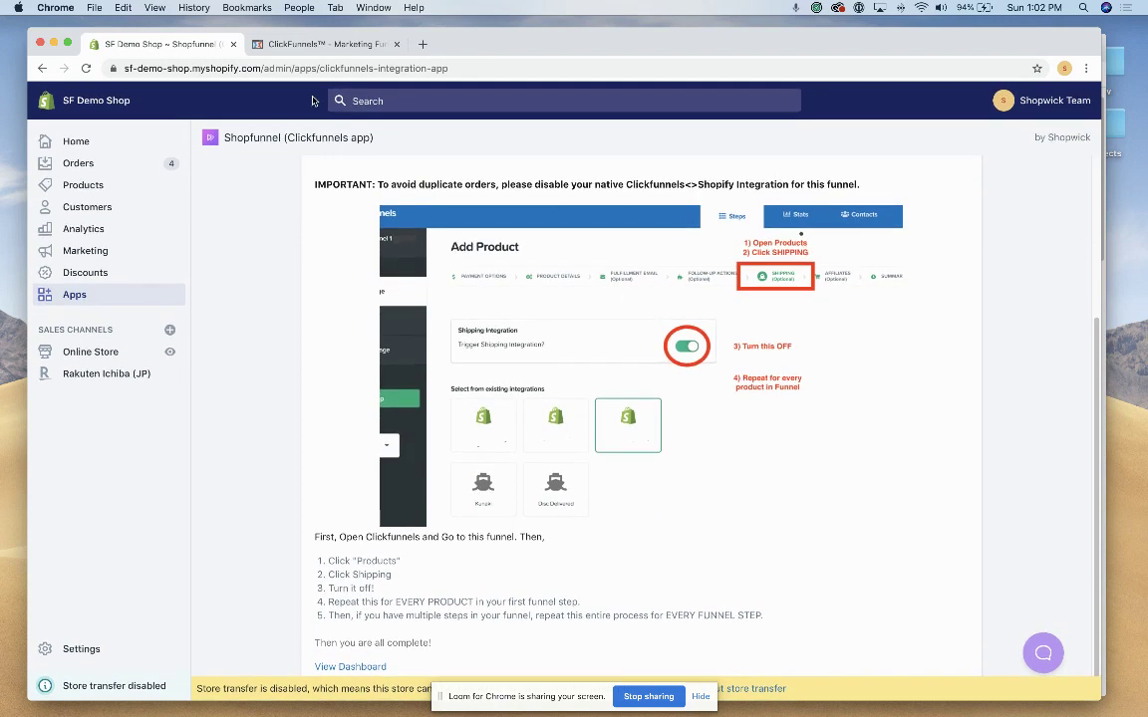
click(312, 46)
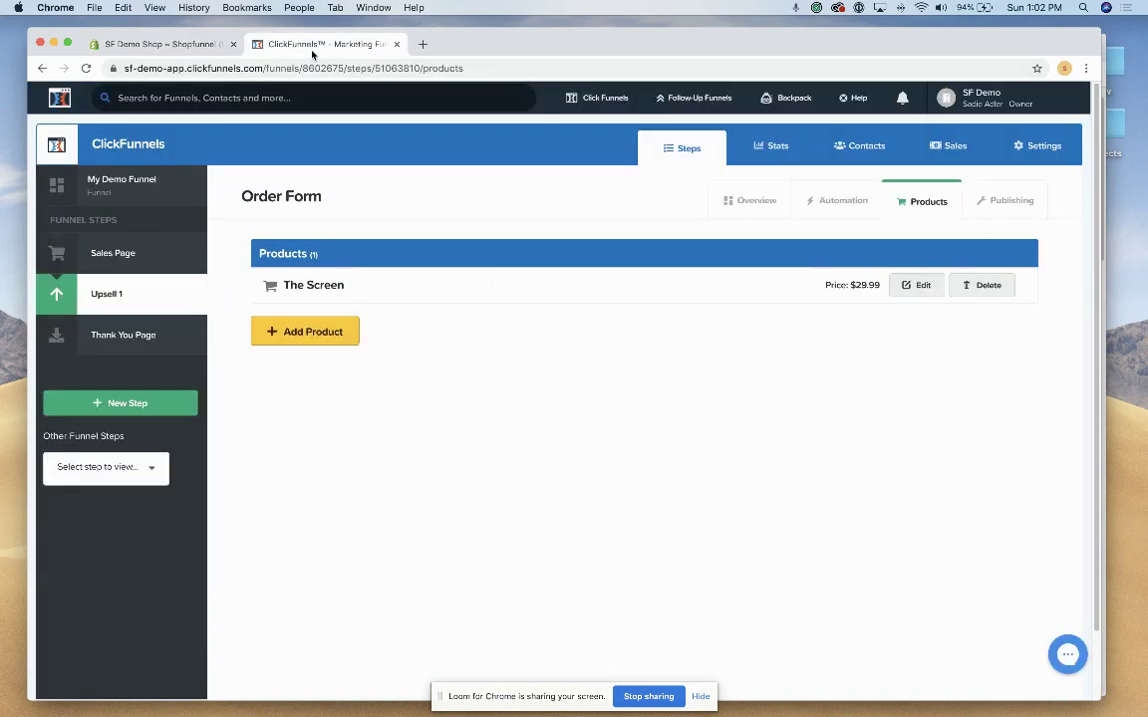
click(130, 255)
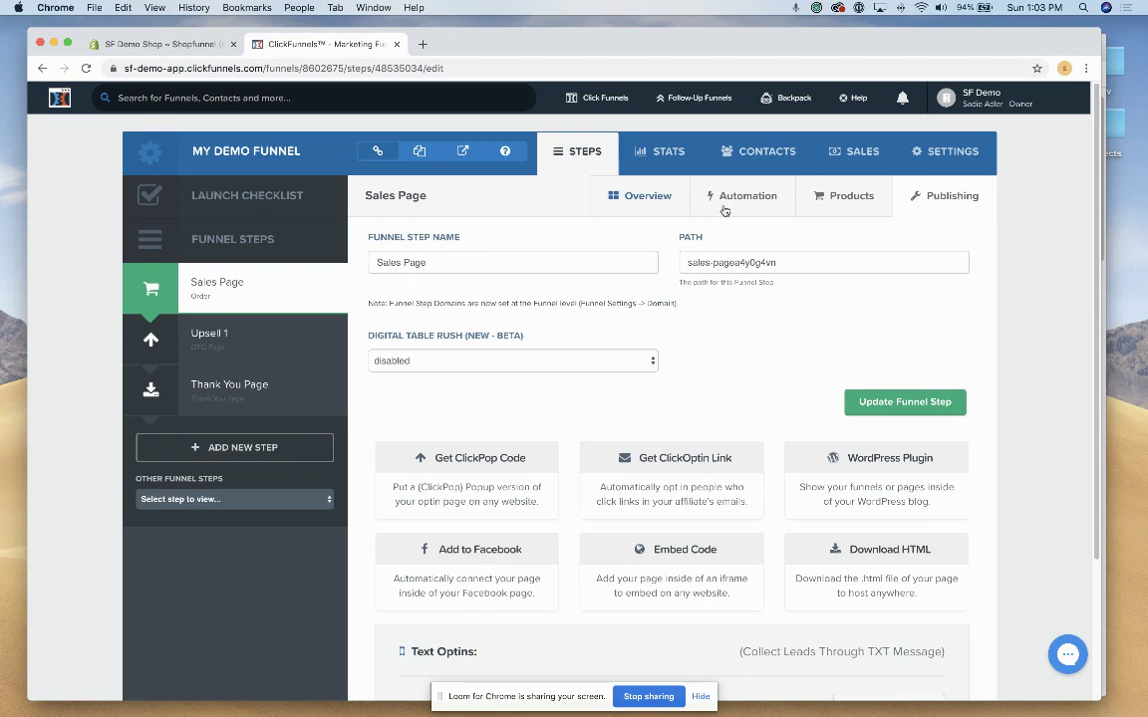
click(805, 202)
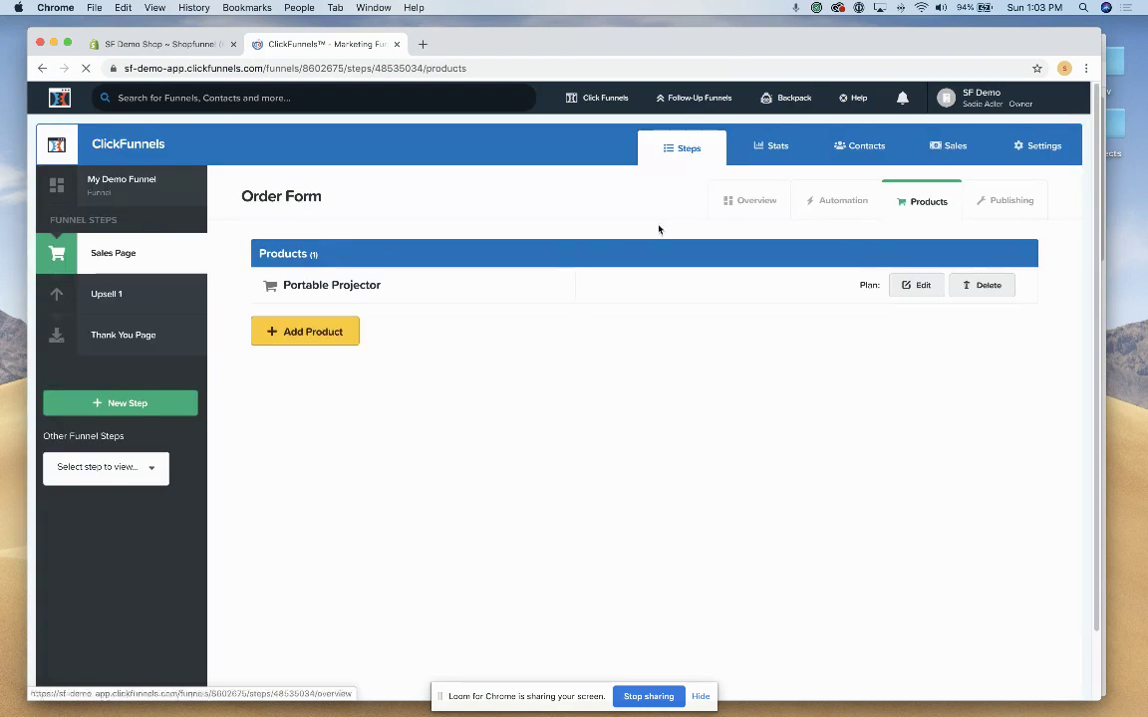
click(929, 296)
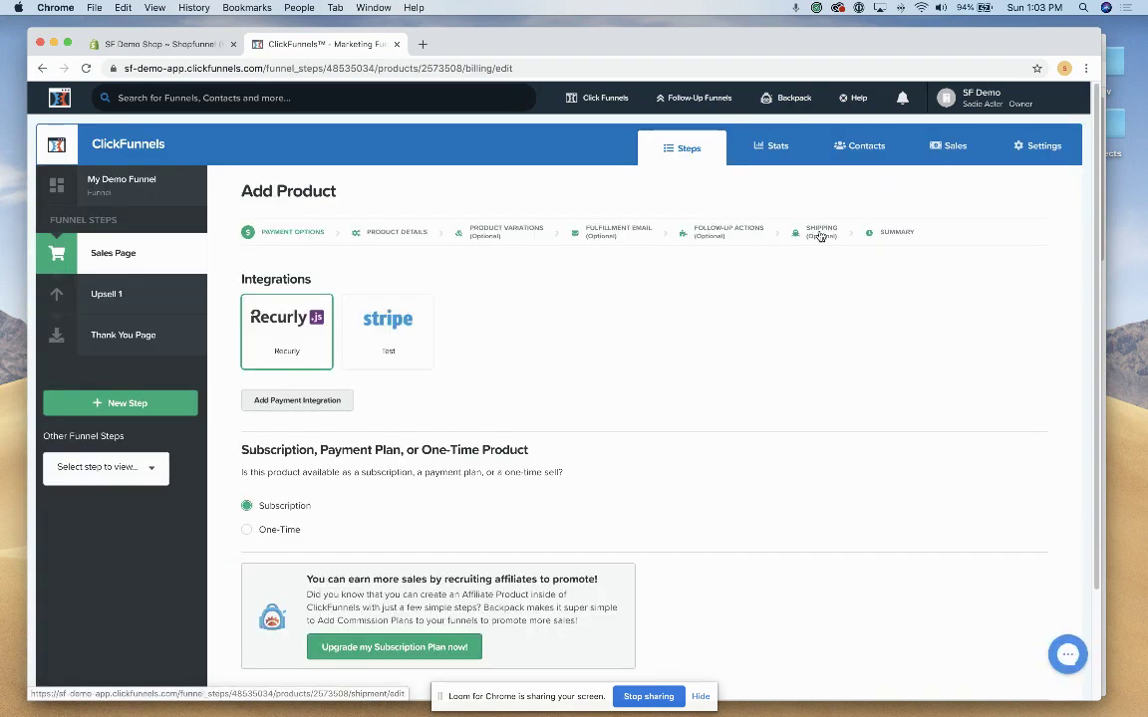
click(816, 232)
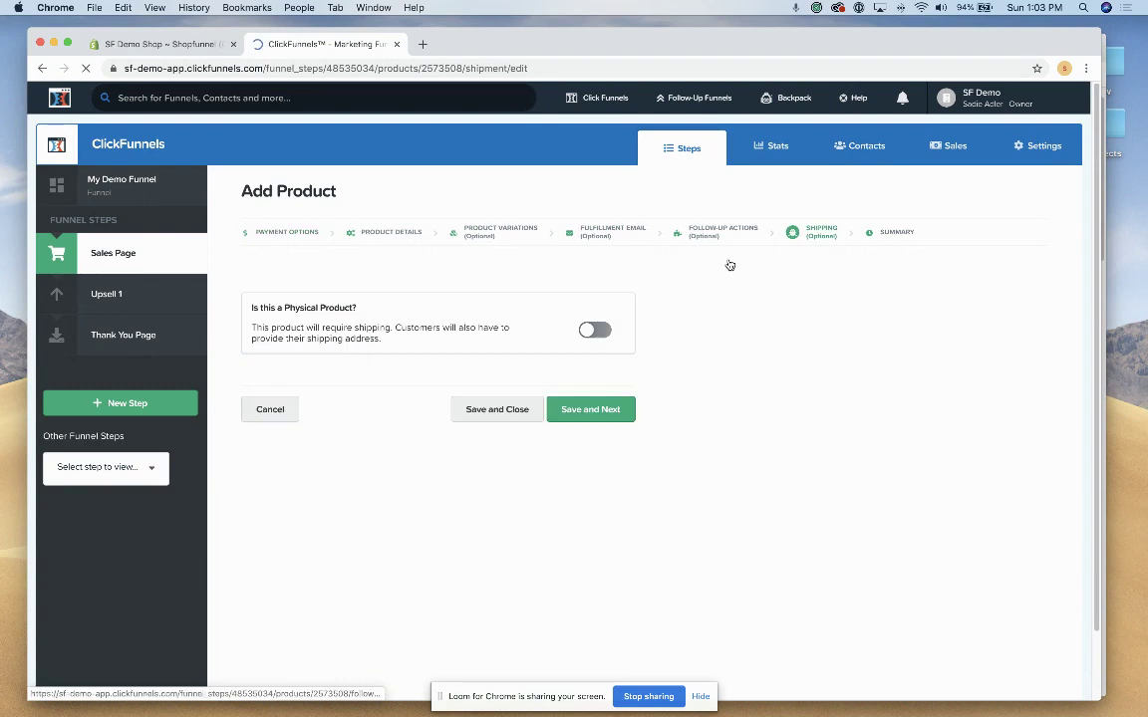
Switch the Portable Projector's physical product option on and back off, and save and close the product.
click(594, 332)
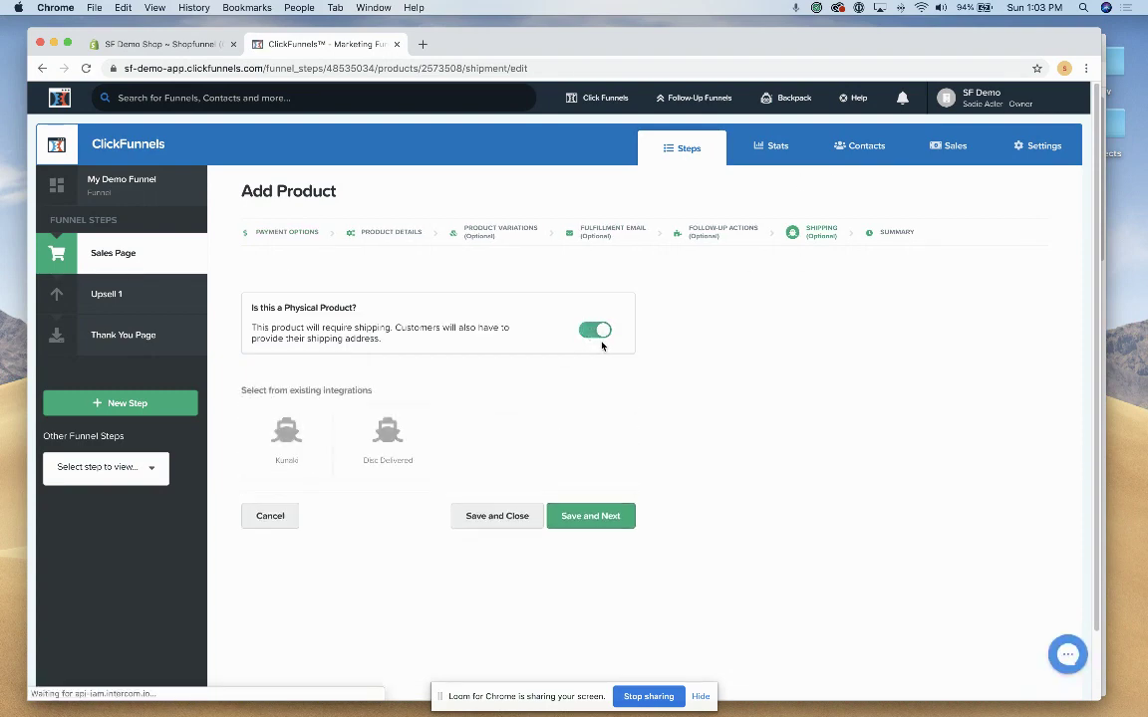
click(598, 335)
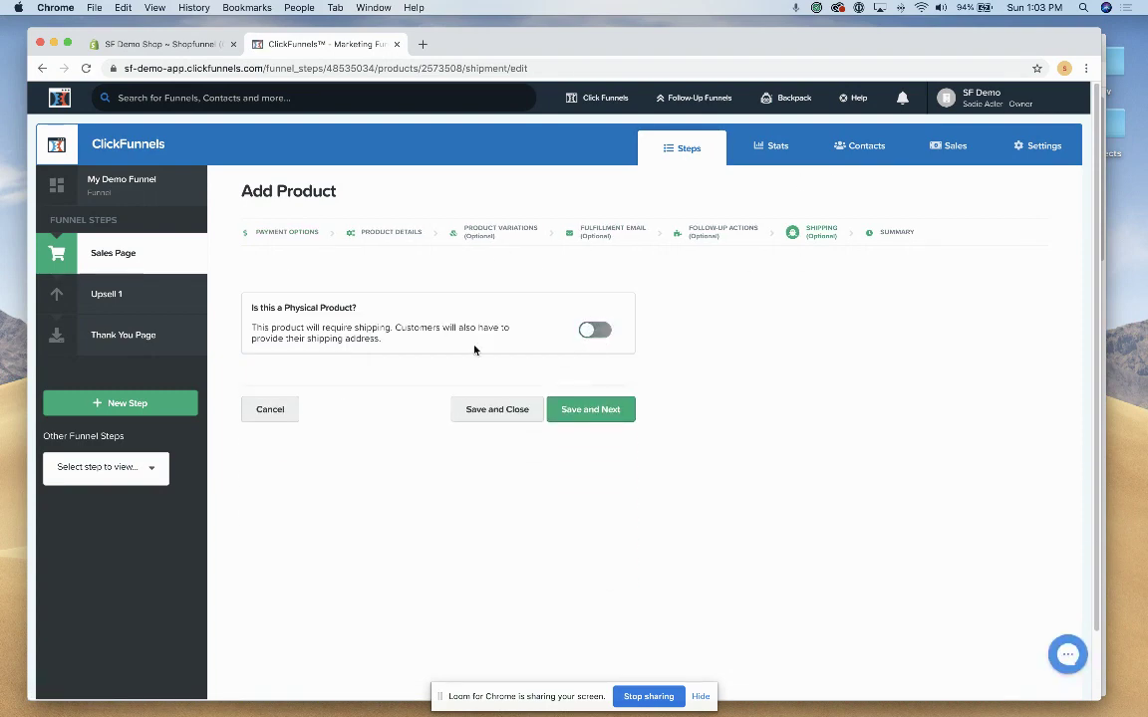
click(490, 407)
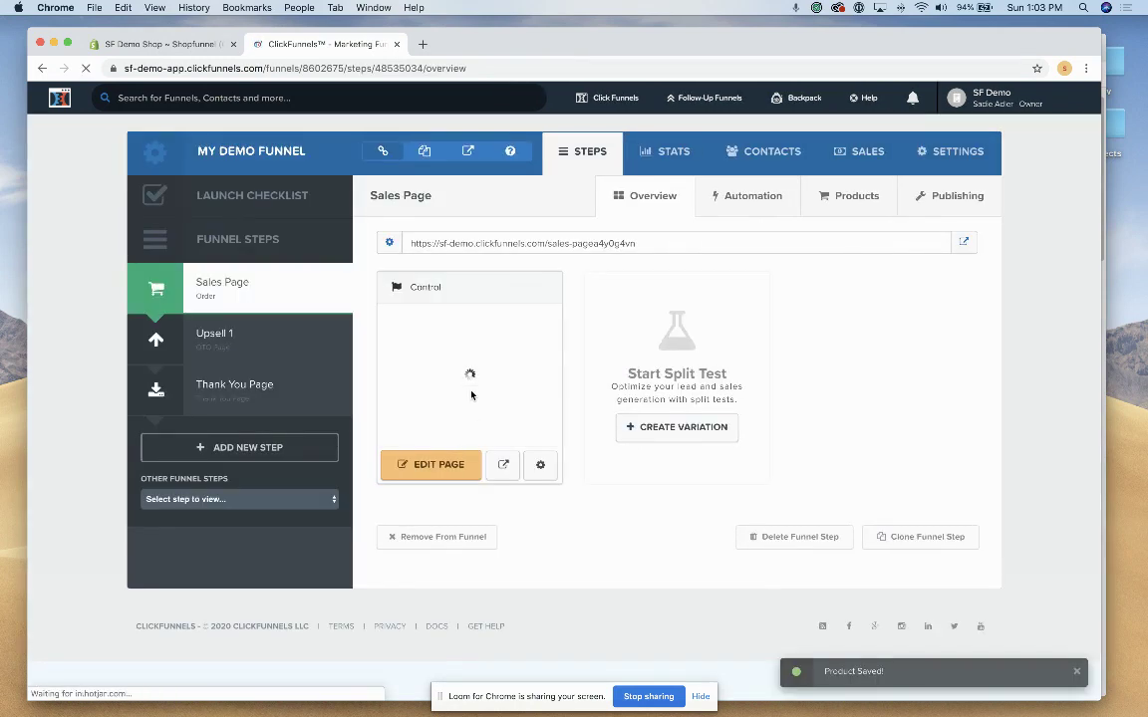
Check the shipping settings of The Screen product in the Upsell 1 step.
click(854, 197)
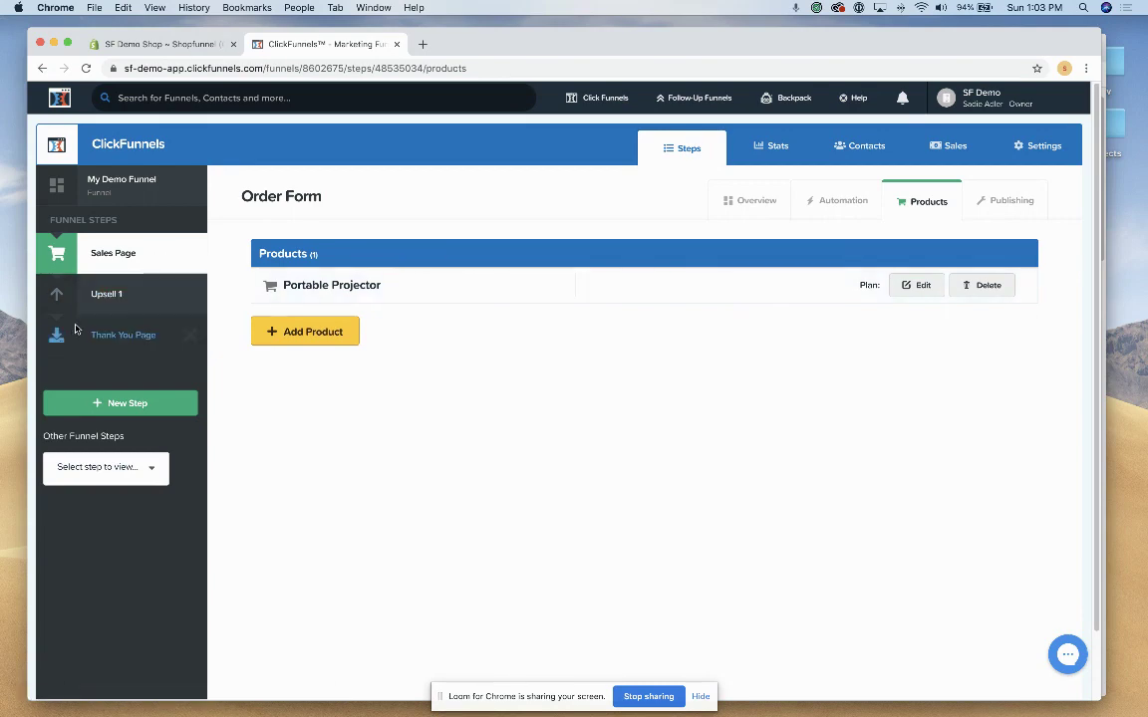
click(96, 297)
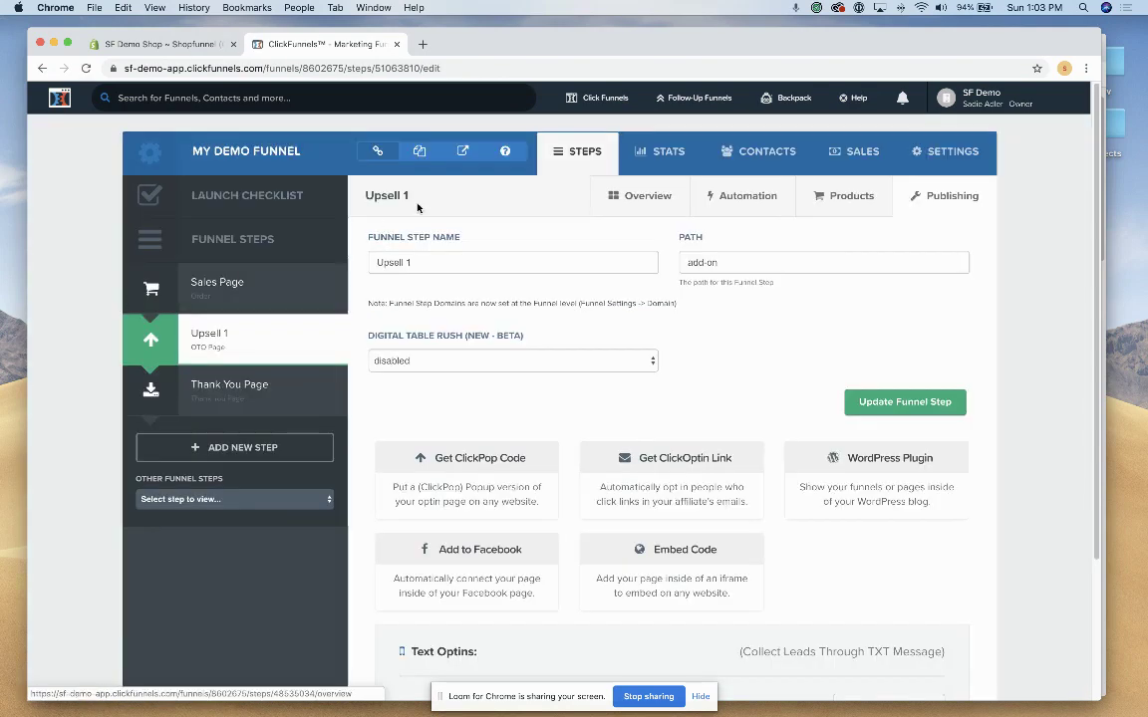
click(852, 199)
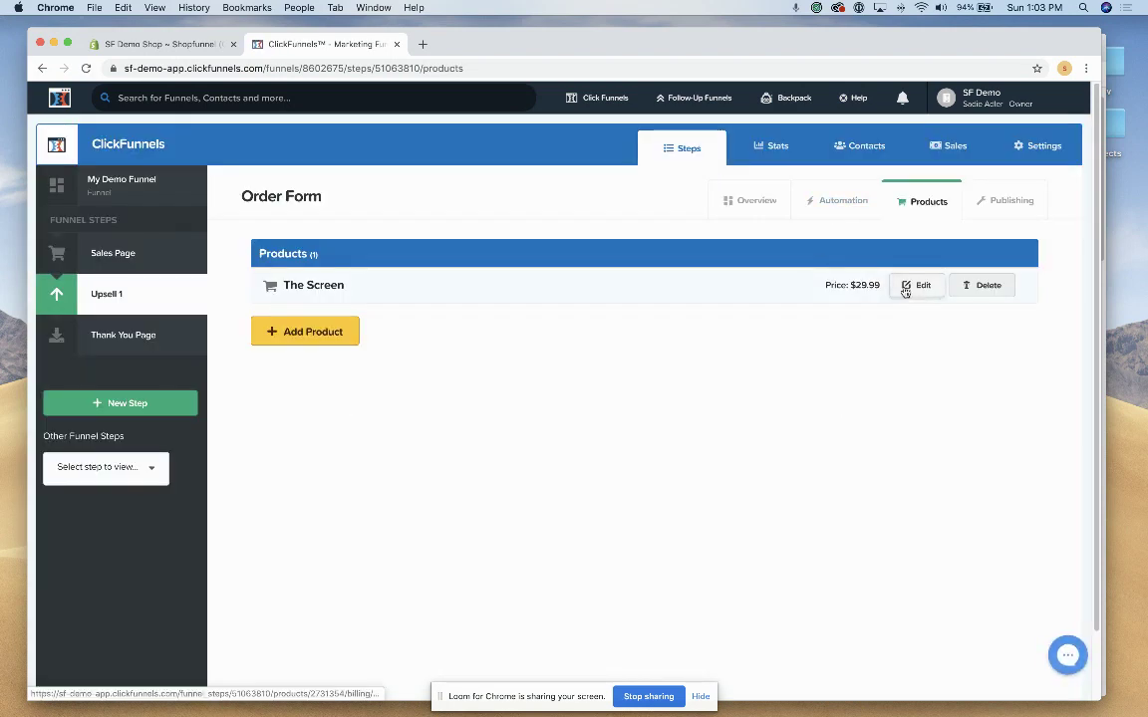
click(906, 289)
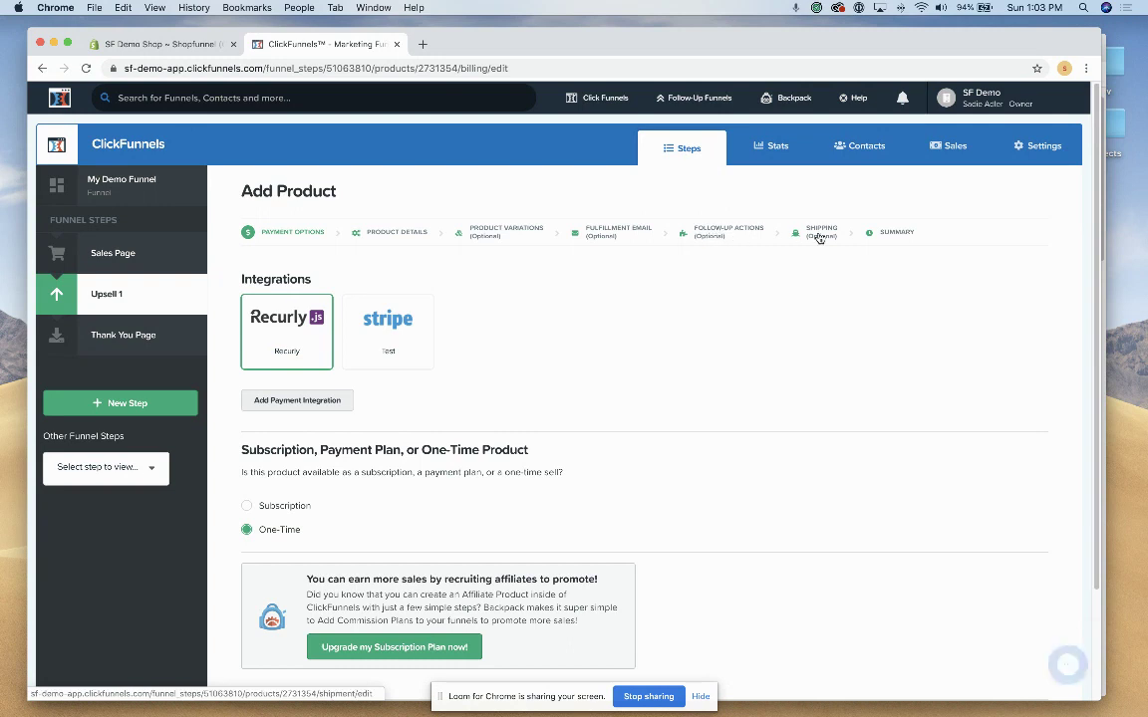
click(819, 235)
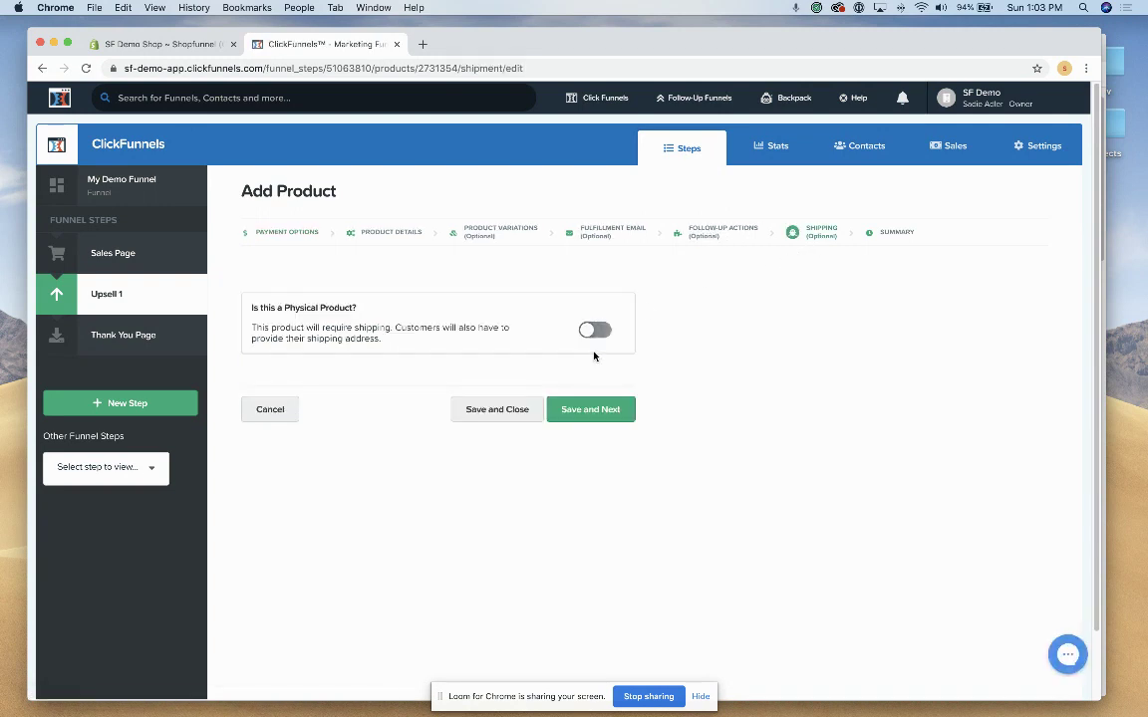
Return to Shopfunnel and open the dashboard of funnel connections.
click(181, 45)
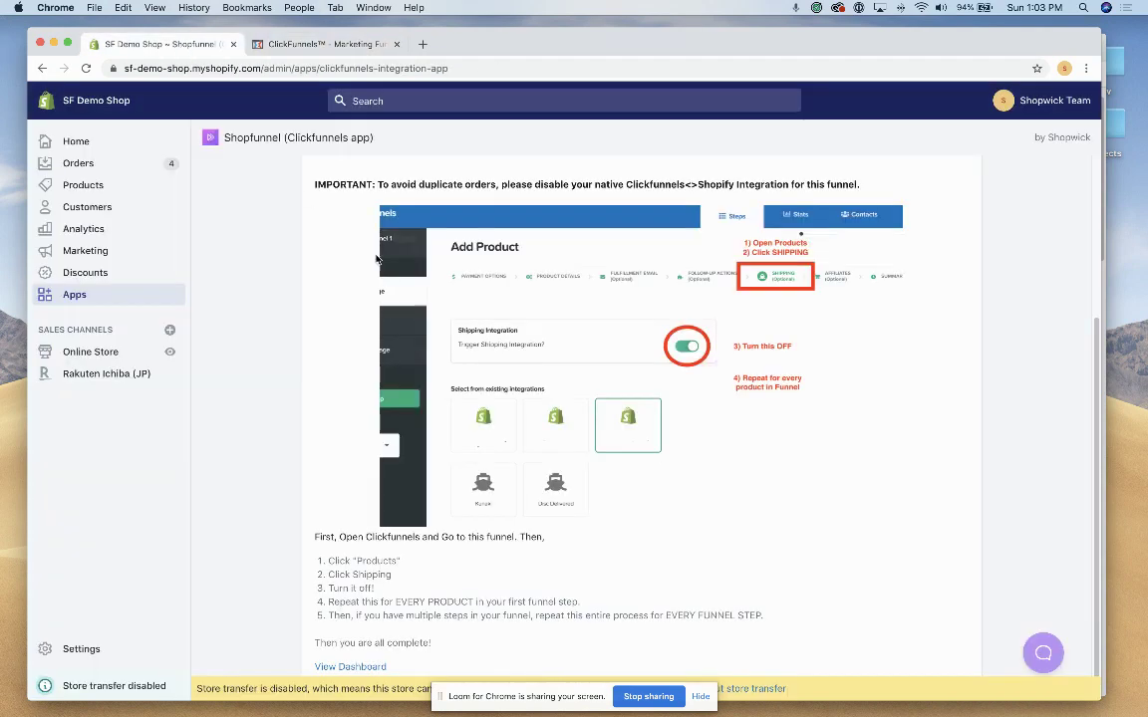
click(352, 668)
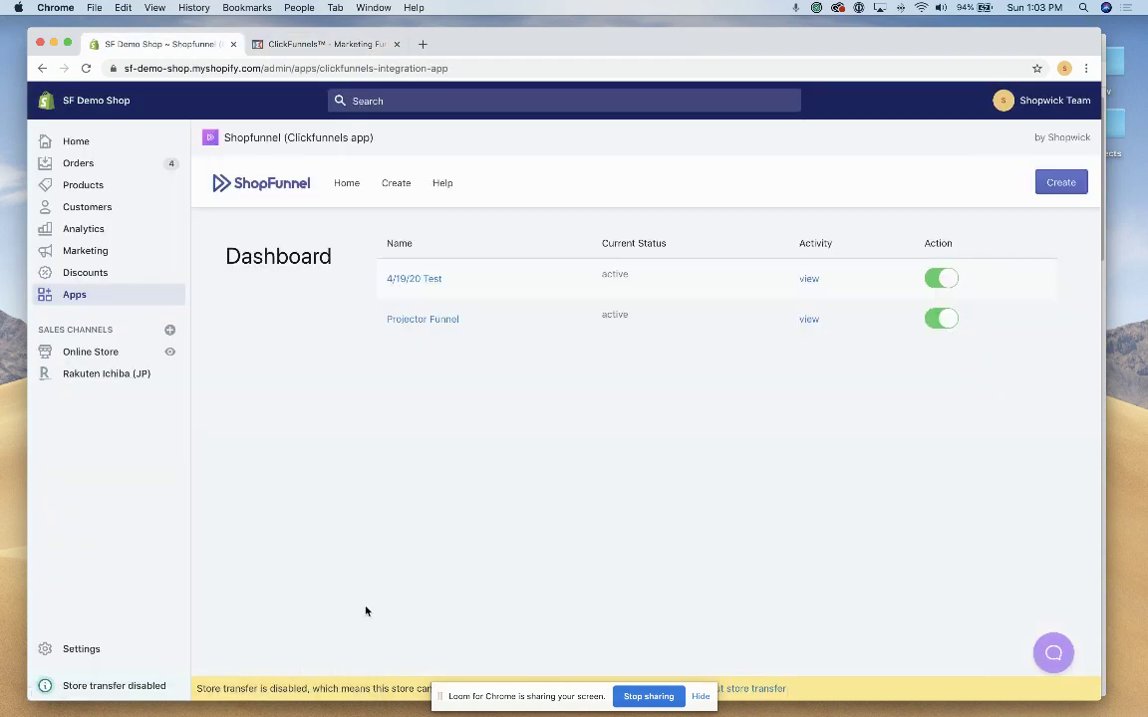